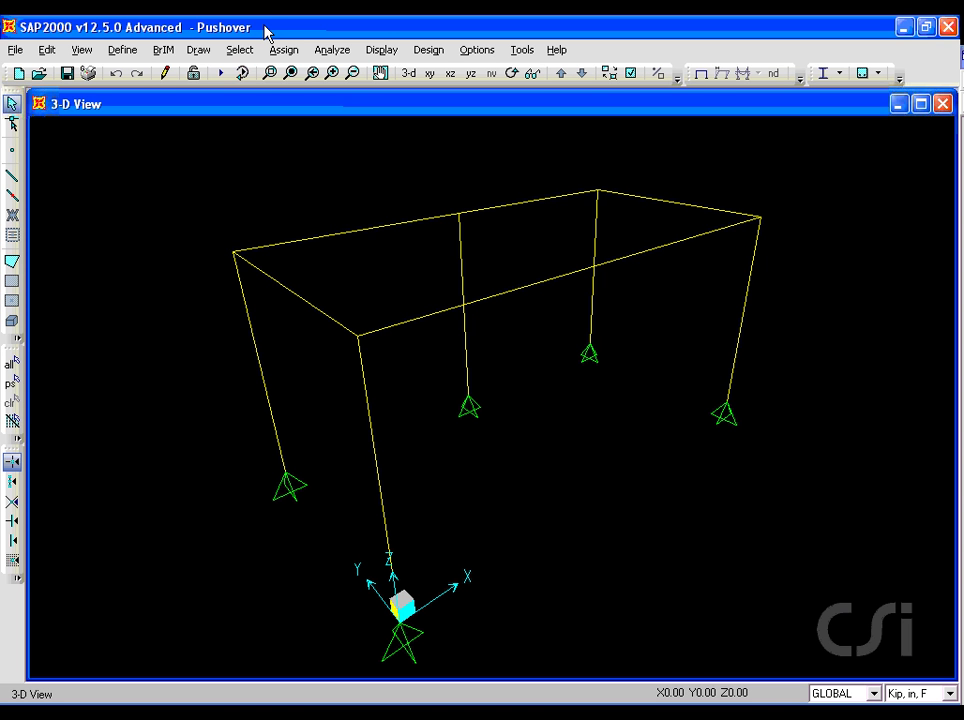
- Run the analysis for all load cases to display the DEAD deformed shape
click(221, 73)
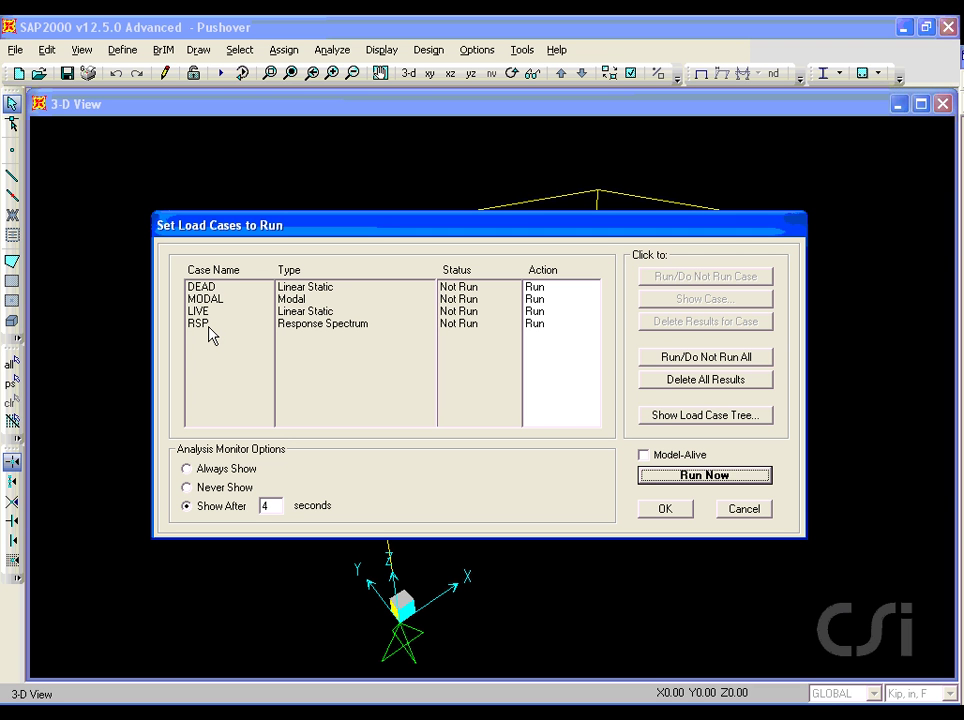
click(704, 477)
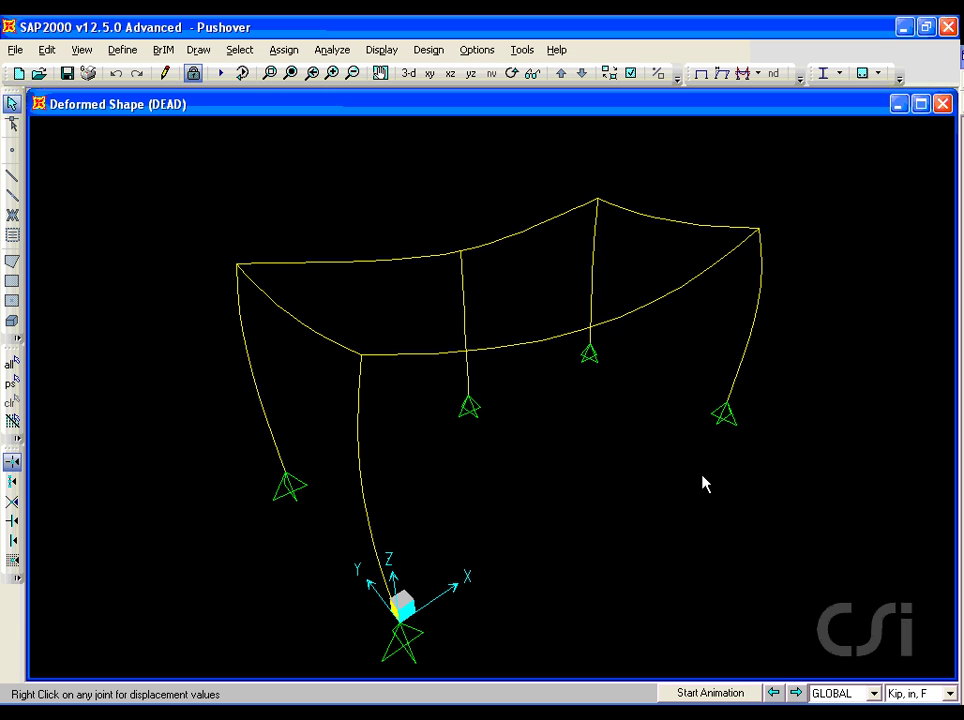
- Run the steel design check (sizing AISC-LRFD93 sections like W18X55), then unlock the model, deleting results
click(438, 51)
mouse_move(440, 74)
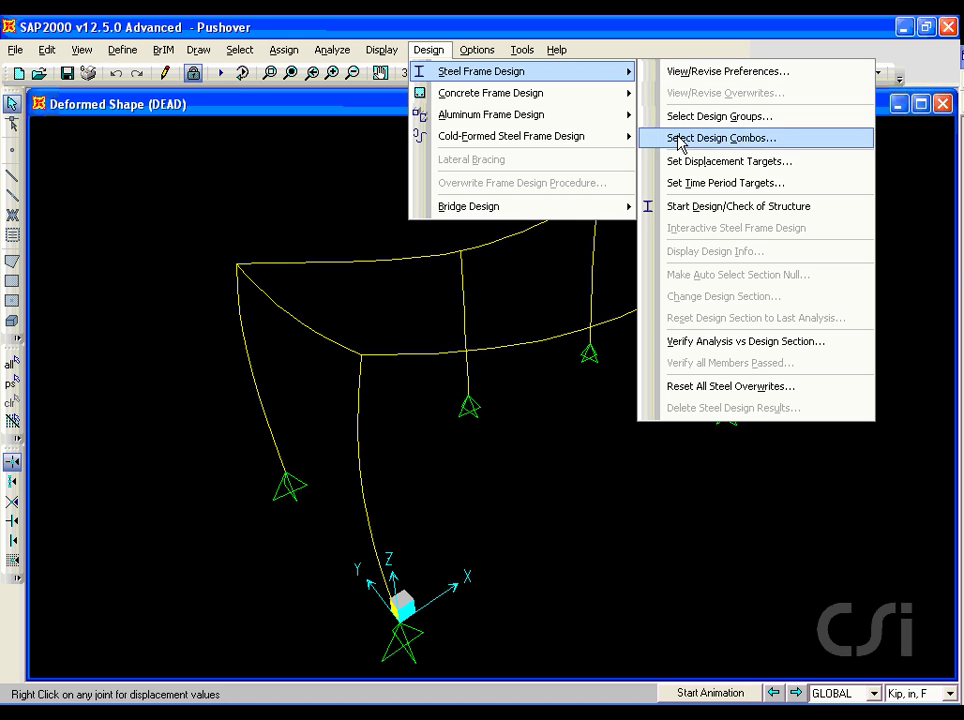
click(760, 207)
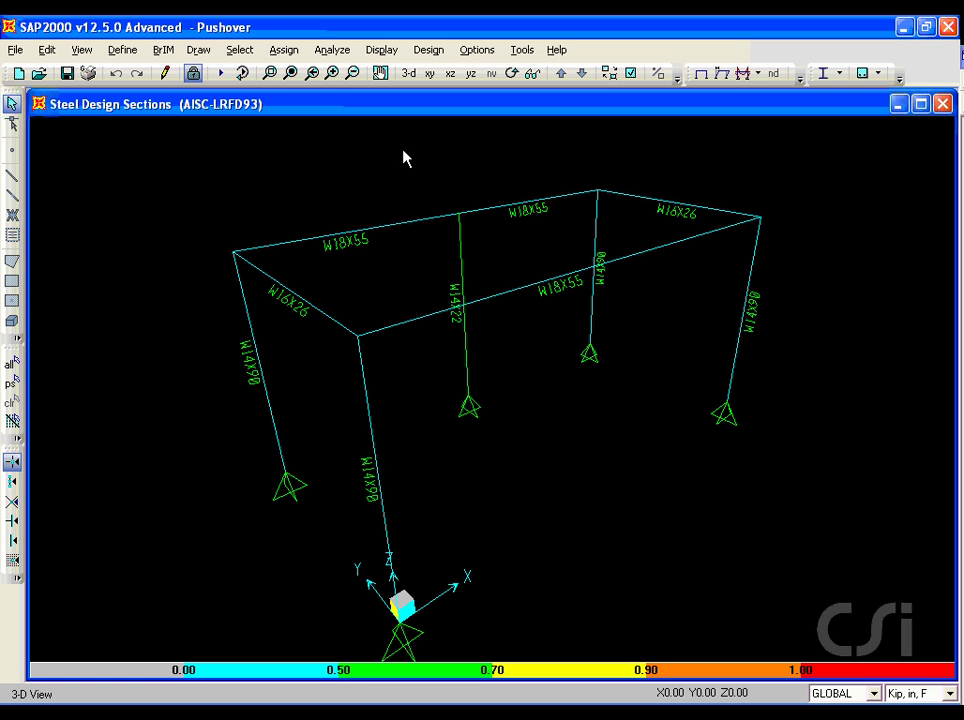
click(195, 73)
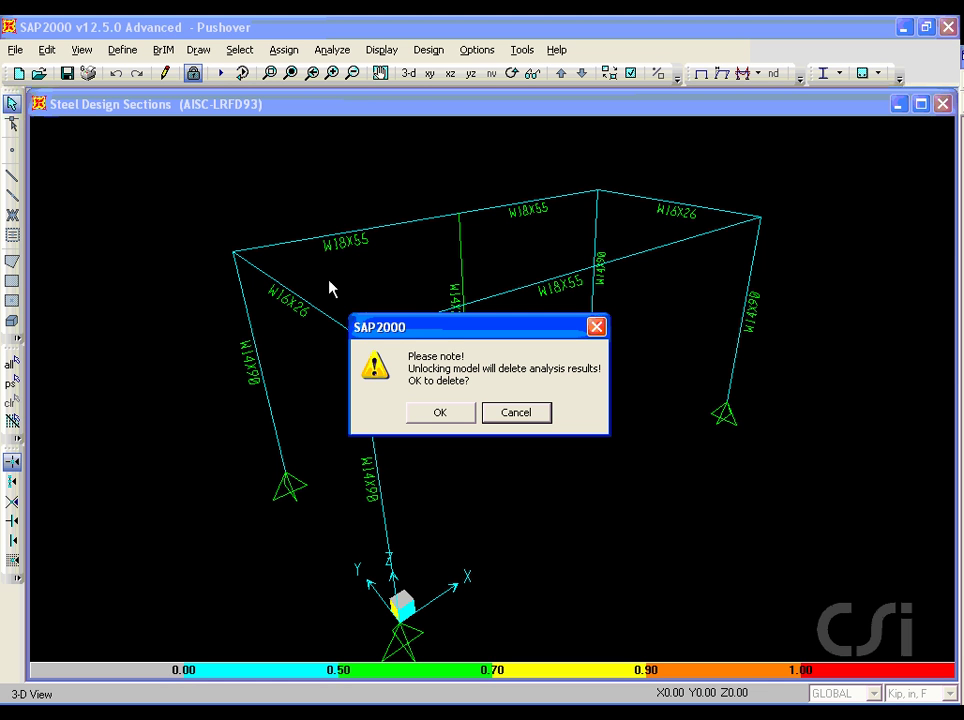
click(442, 415)
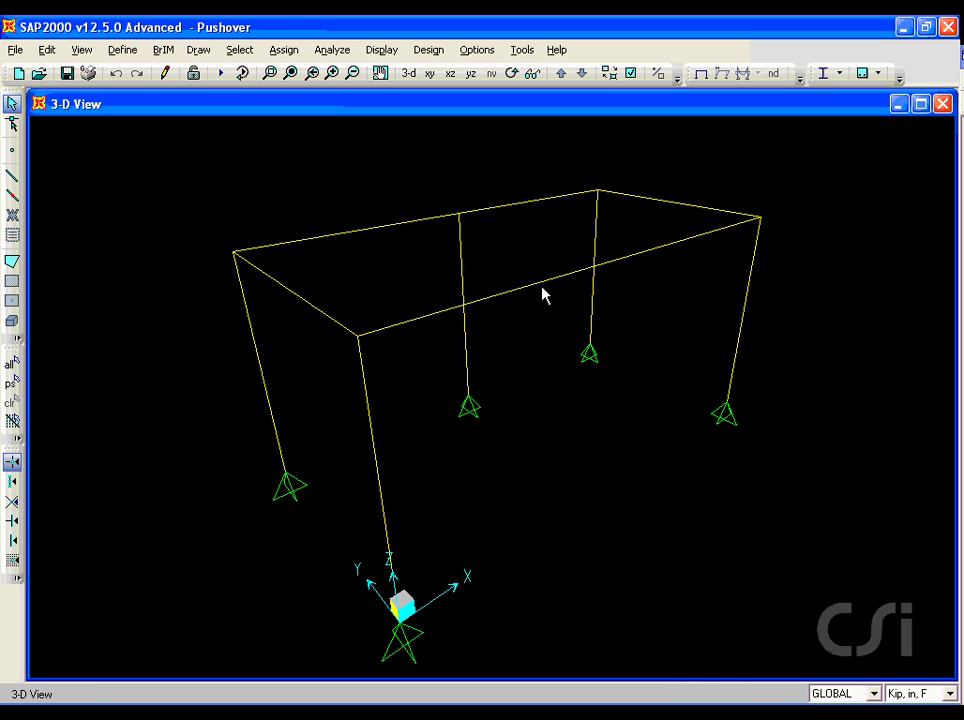
- Select the five roof beams of the frame
click(527, 283)
click(678, 200)
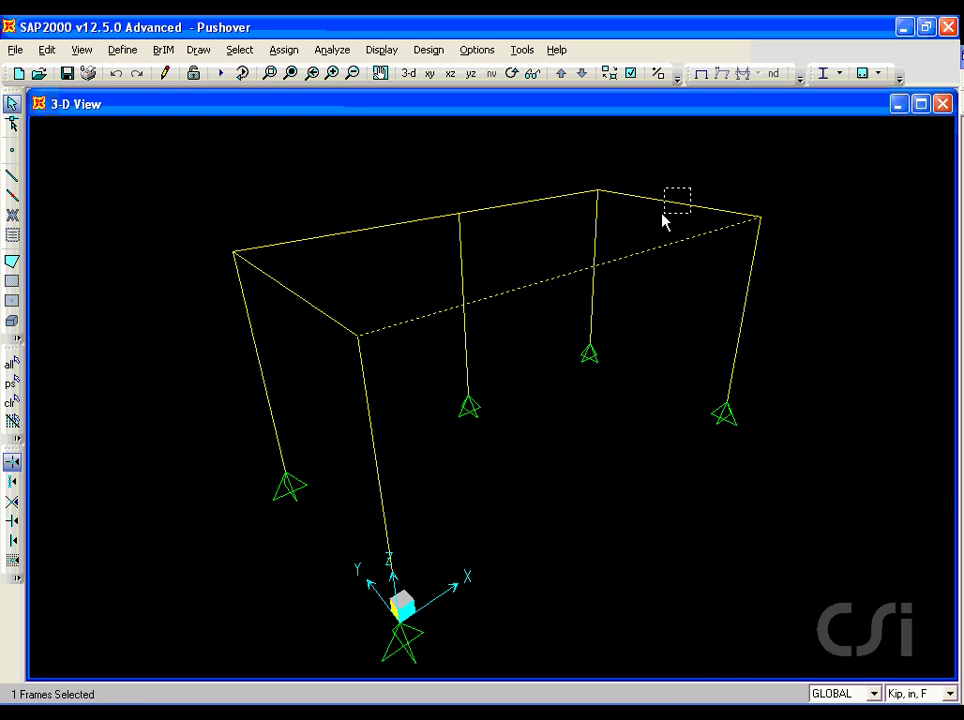
click(523, 200)
click(390, 225)
click(320, 310)
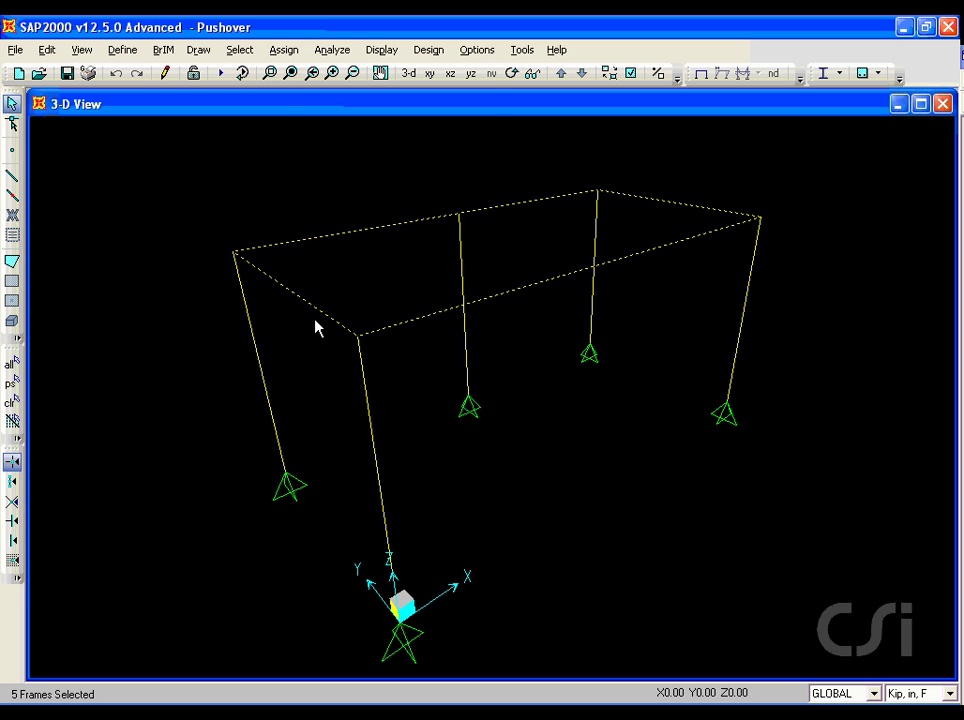
- Bring up the Frame Hinge Assignments for the selected beams
click(284, 49)
mouse_move(286, 94)
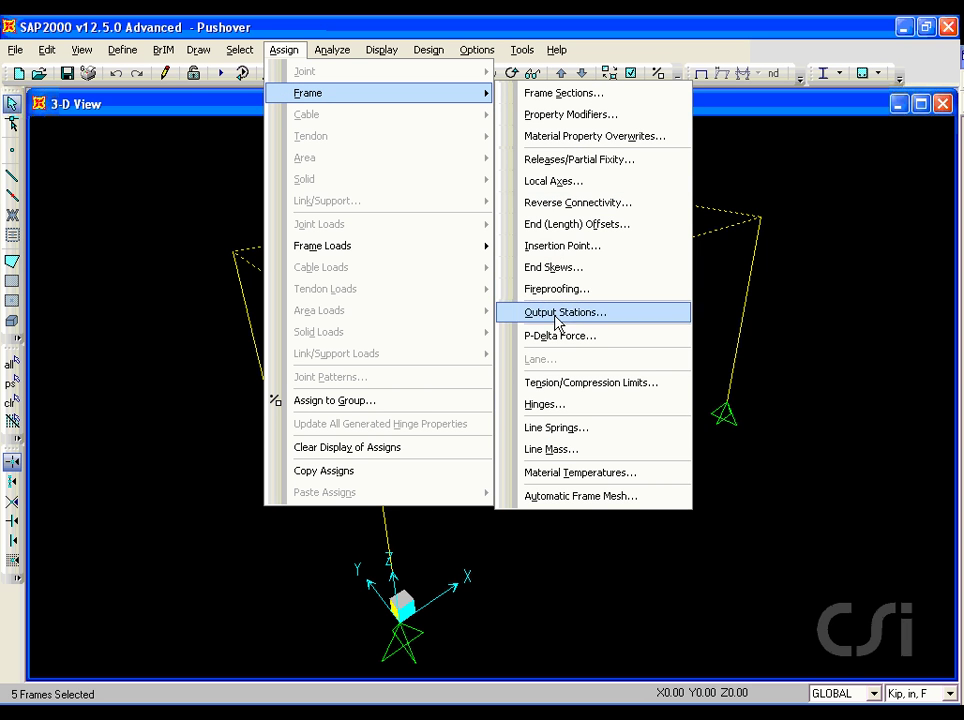
click(567, 408)
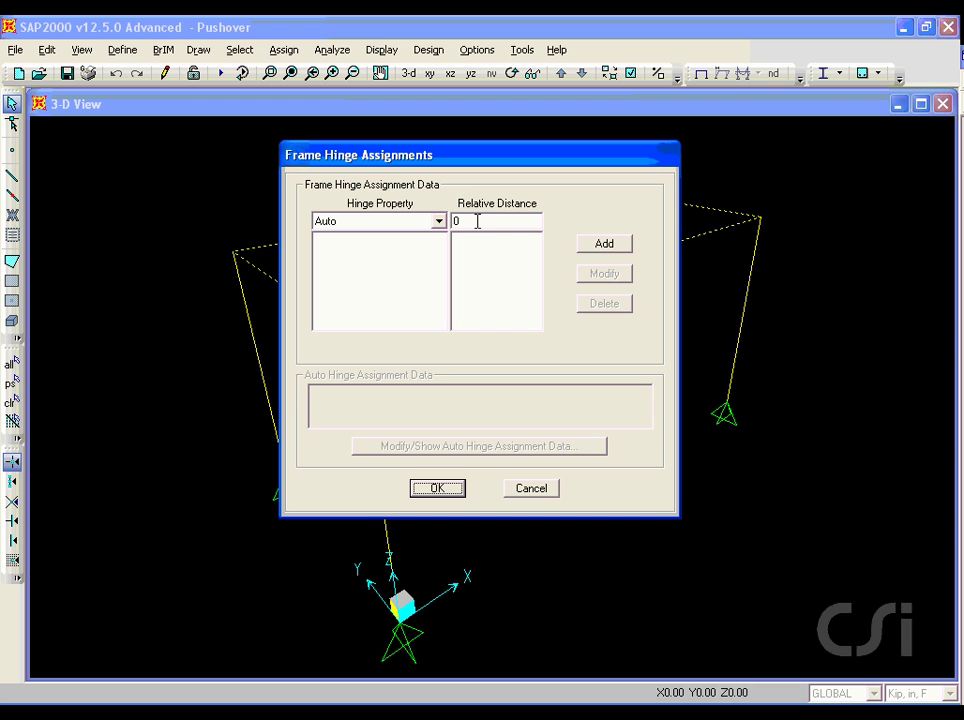
- Add an auto M3 hinge from FEMA 356 Table 5-6 (Steel Beams - Flexure) at relative distance 0
click(600, 244)
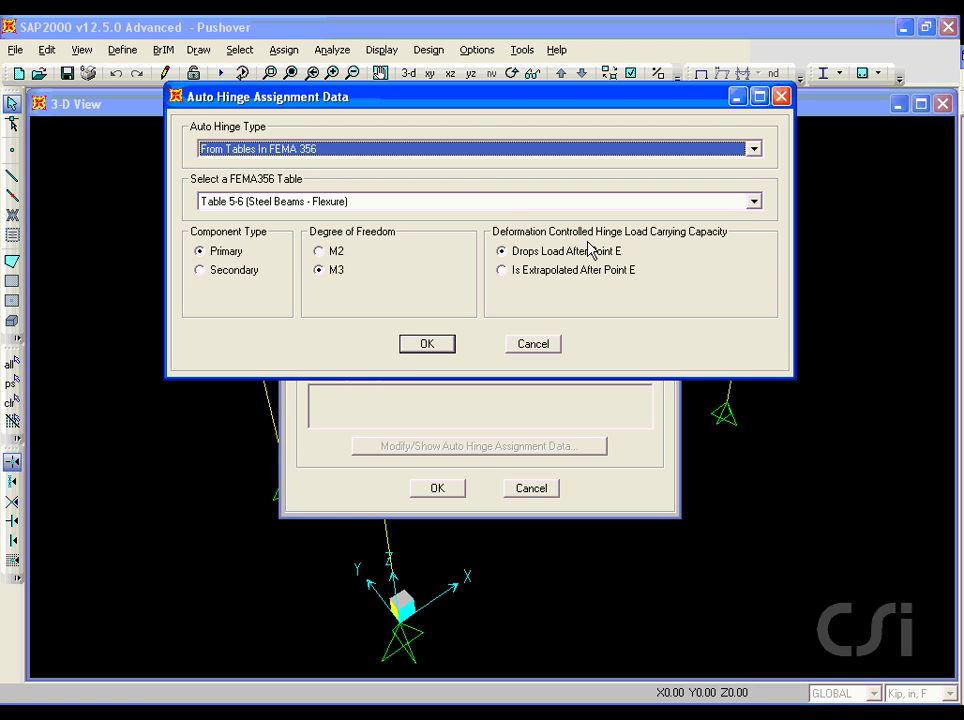
click(462, 149)
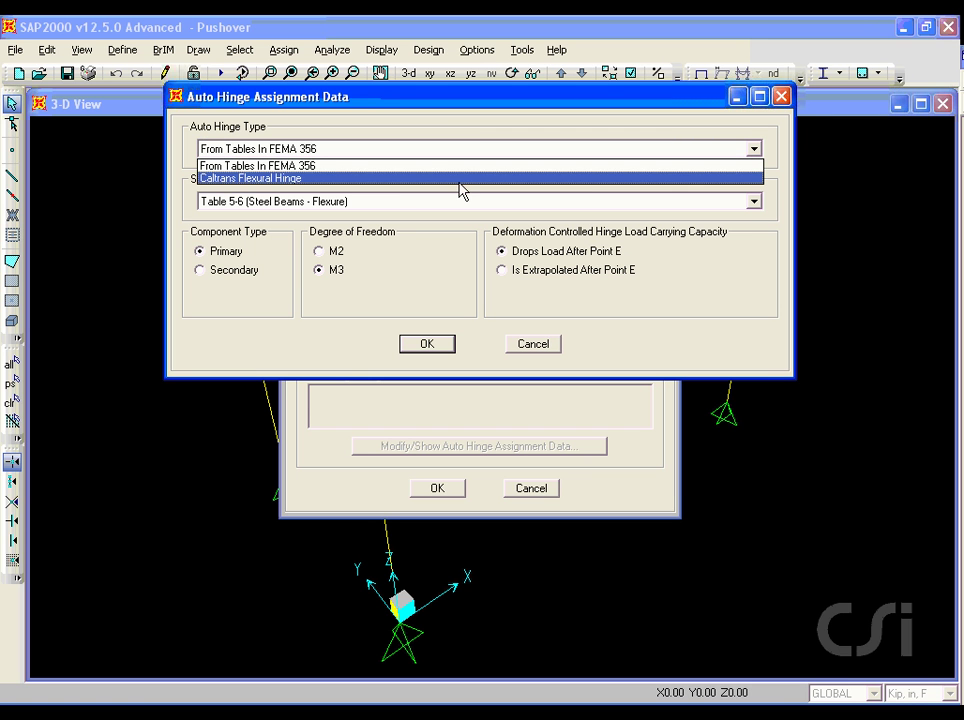
click(460, 170)
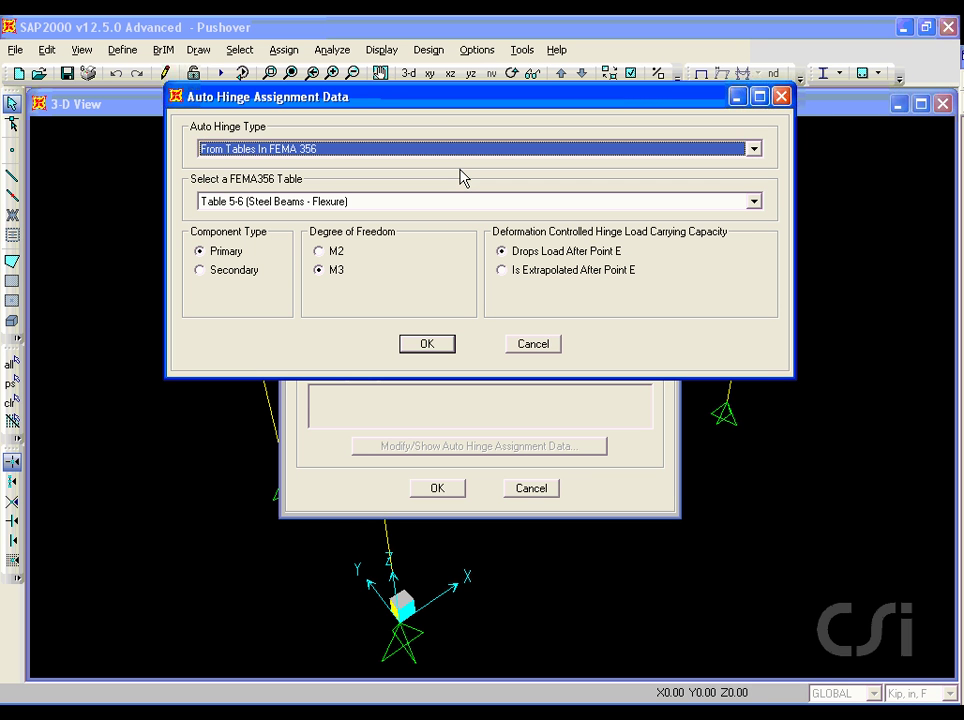
click(446, 204)
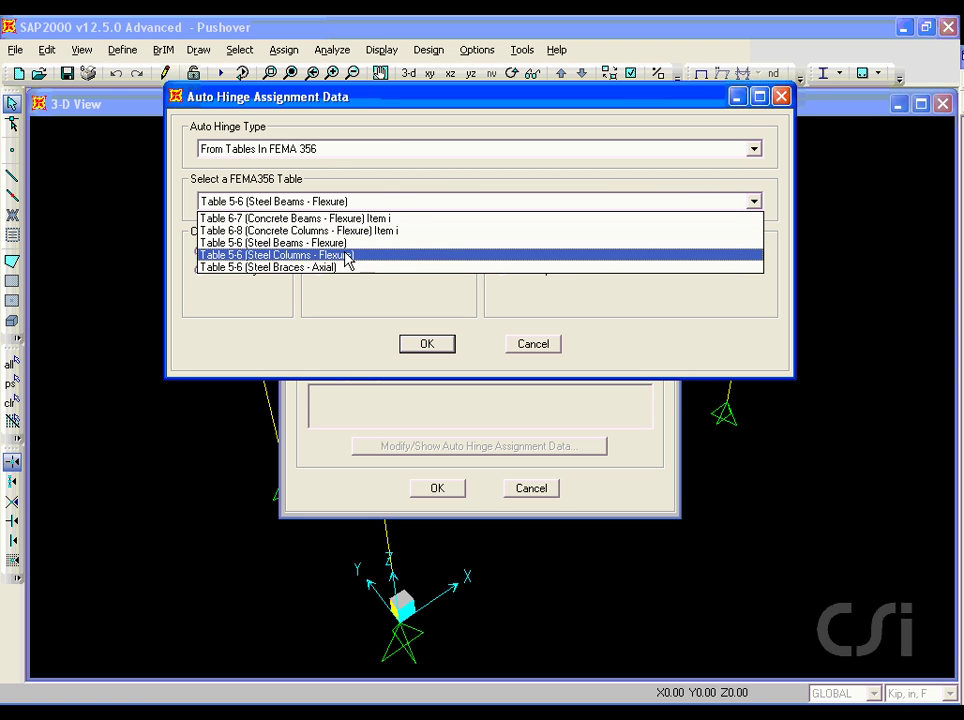
click(328, 243)
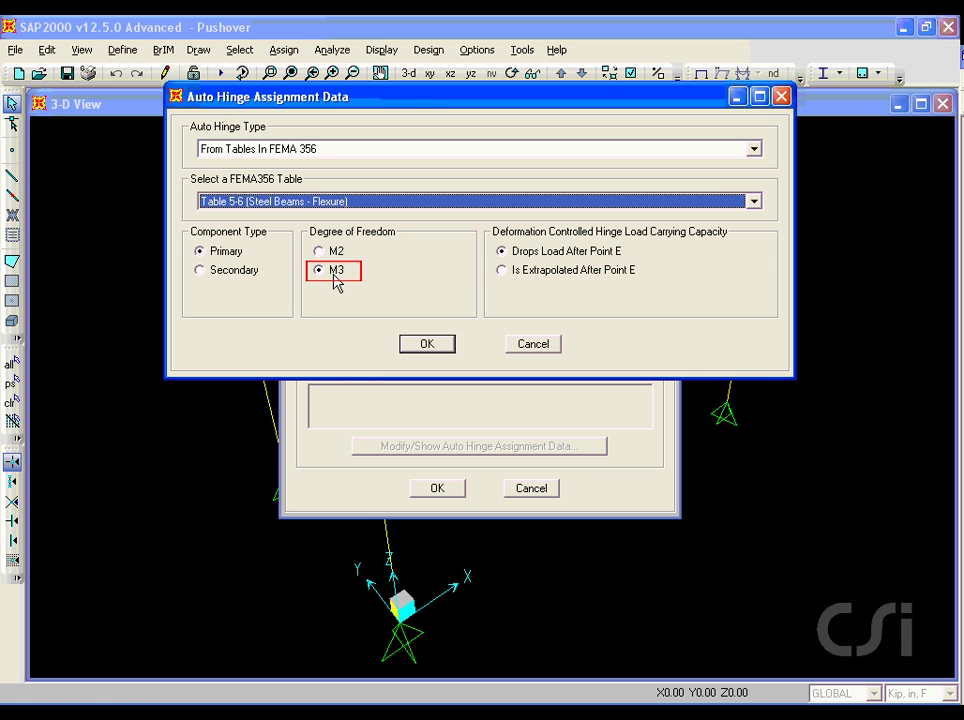
click(427, 345)
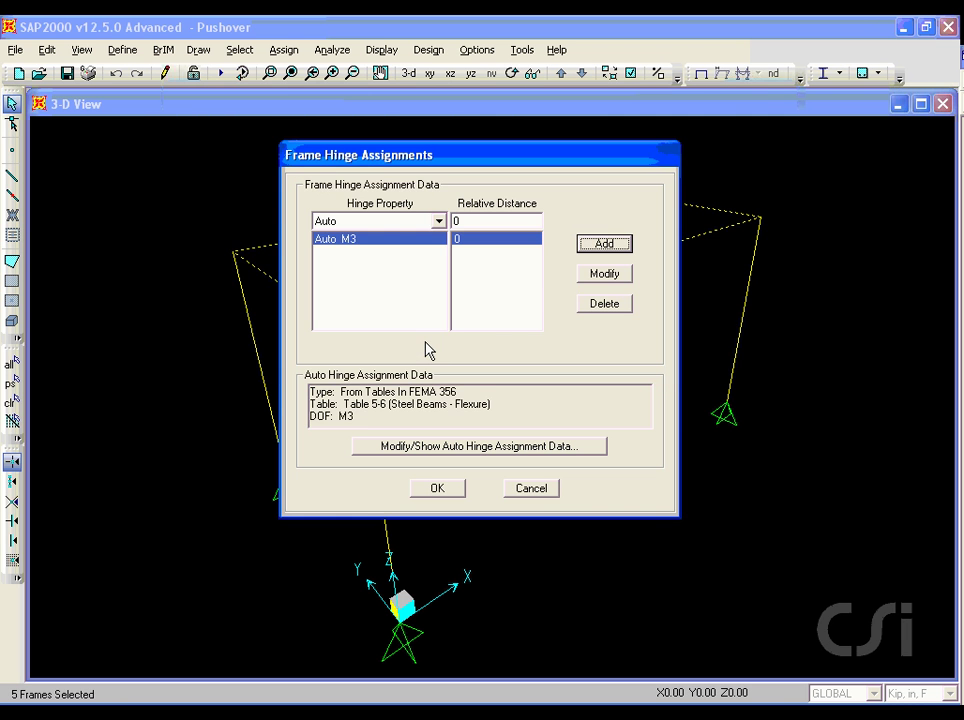
- Add a second auto M3 hinge at relative distance 1 and assign both to the beams
double_click(467, 221)
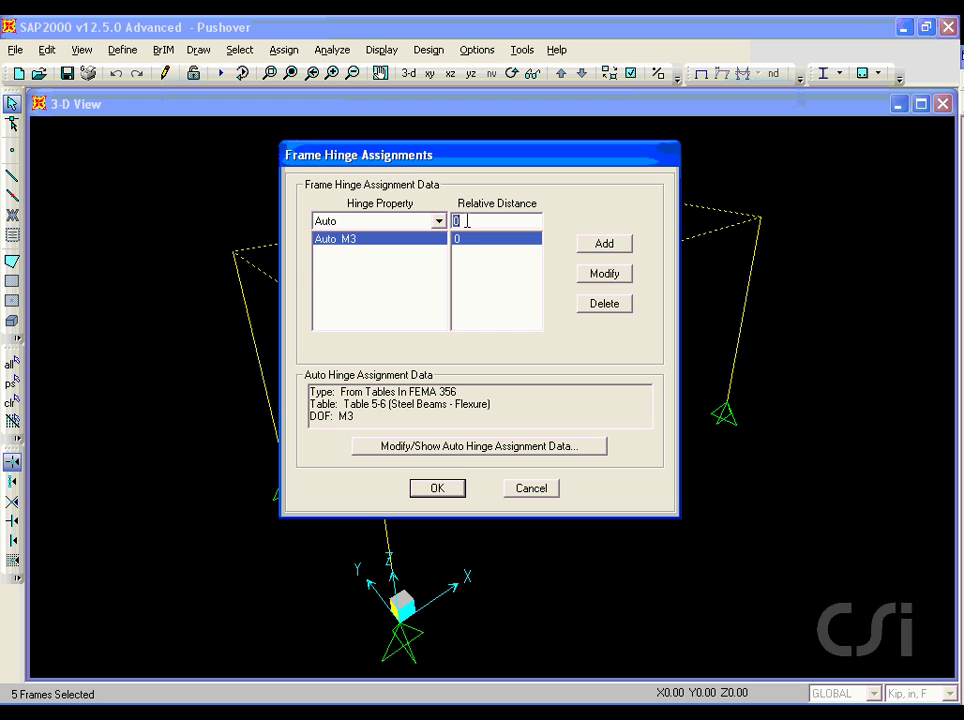
text(1)
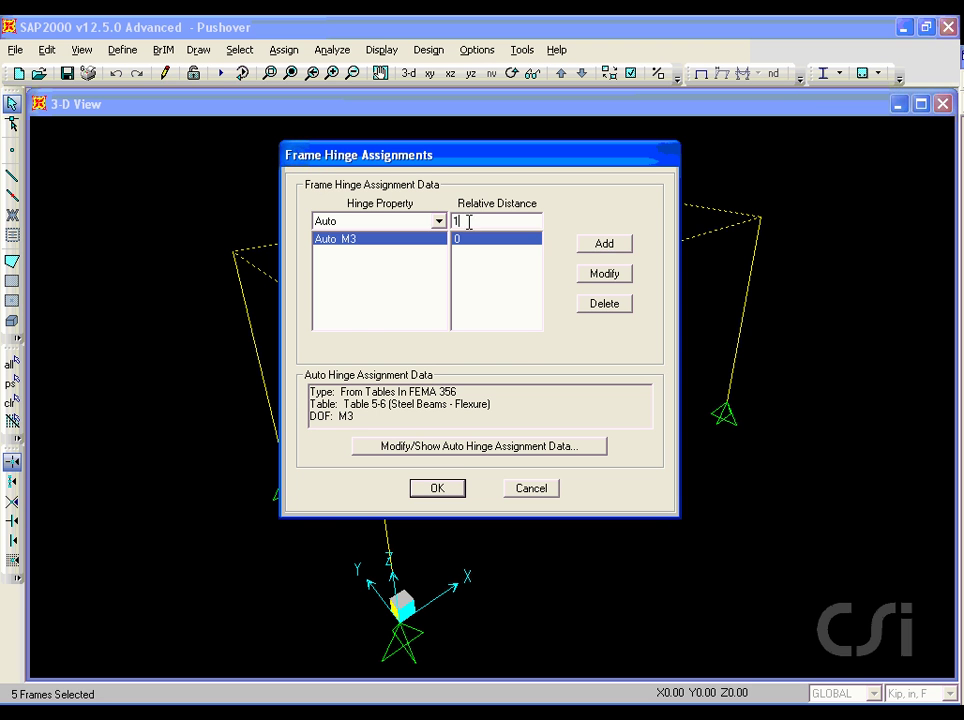
click(597, 249)
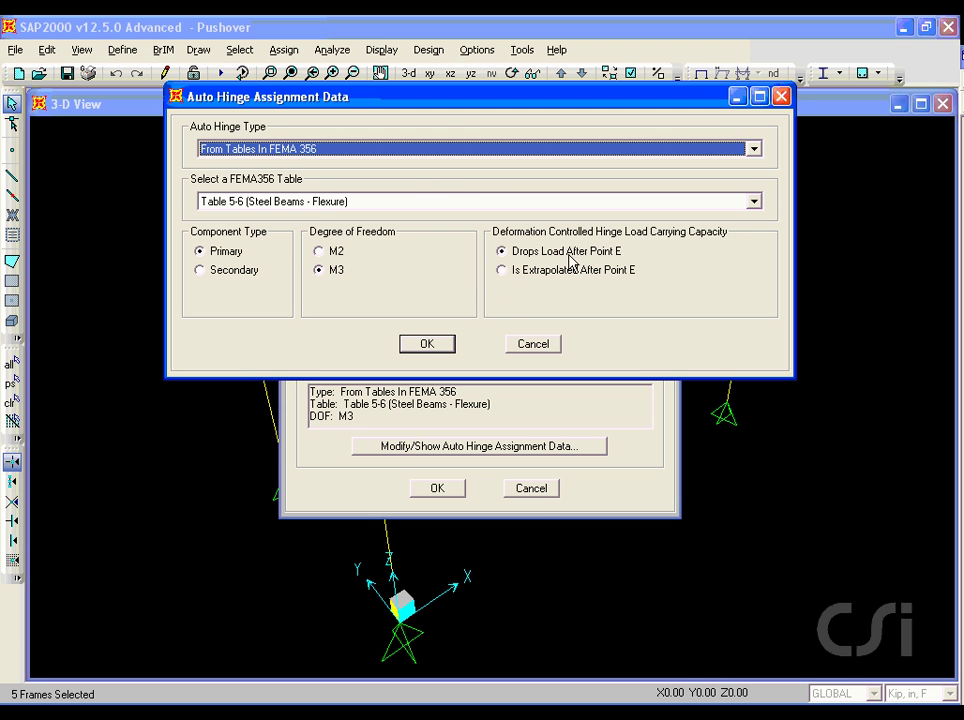
click(440, 344)
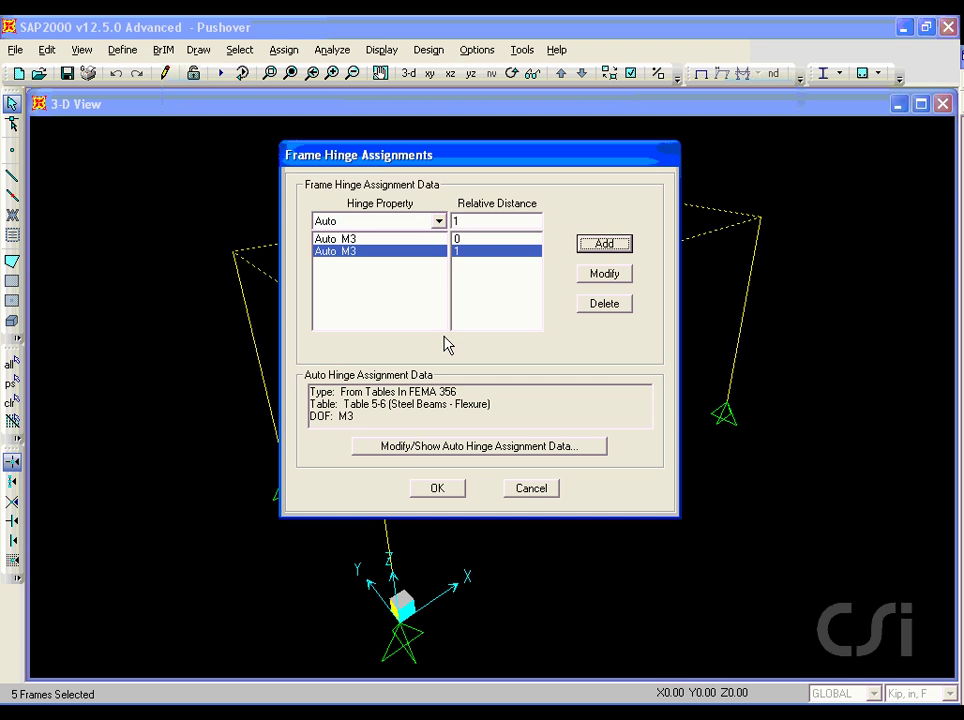
click(440, 489)
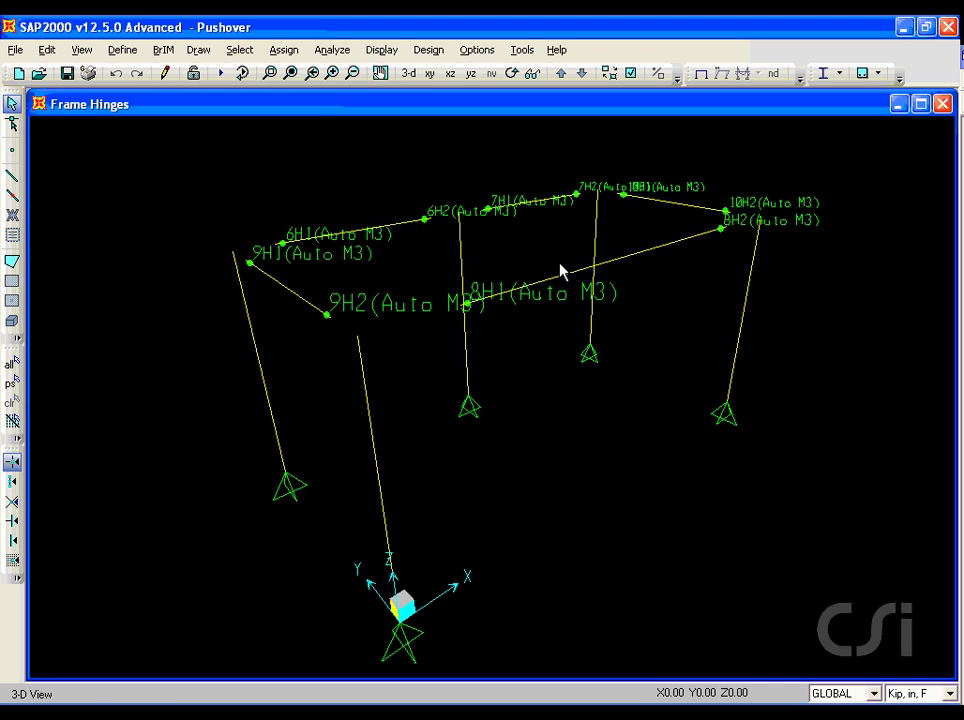
- Select the five columns of the frame
click(605, 240)
click(462, 256)
click(273, 420)
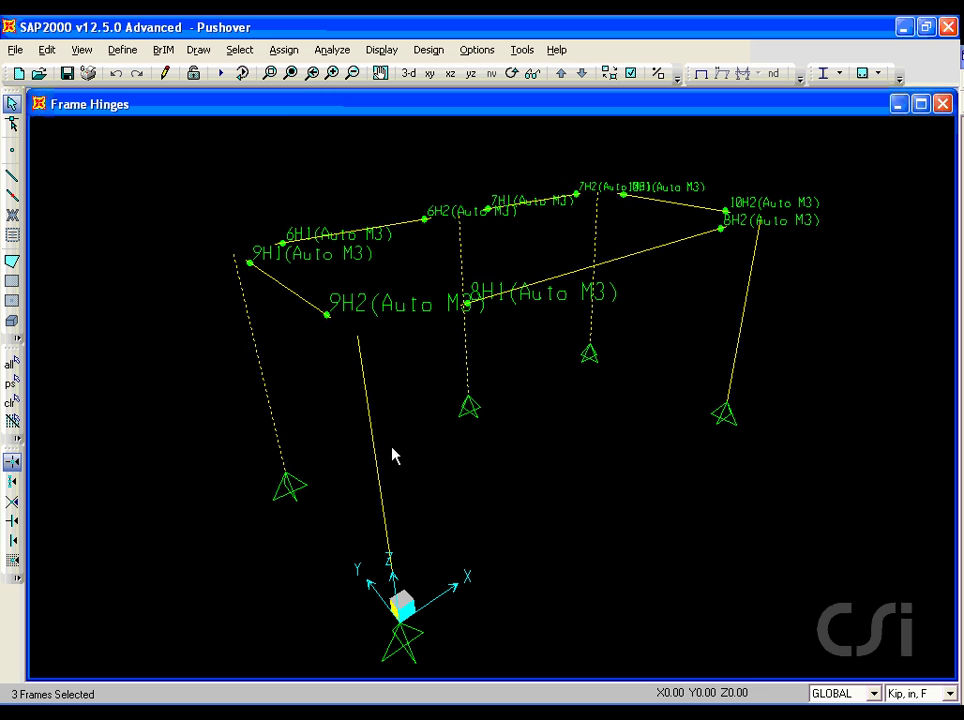
click(371, 455)
click(734, 347)
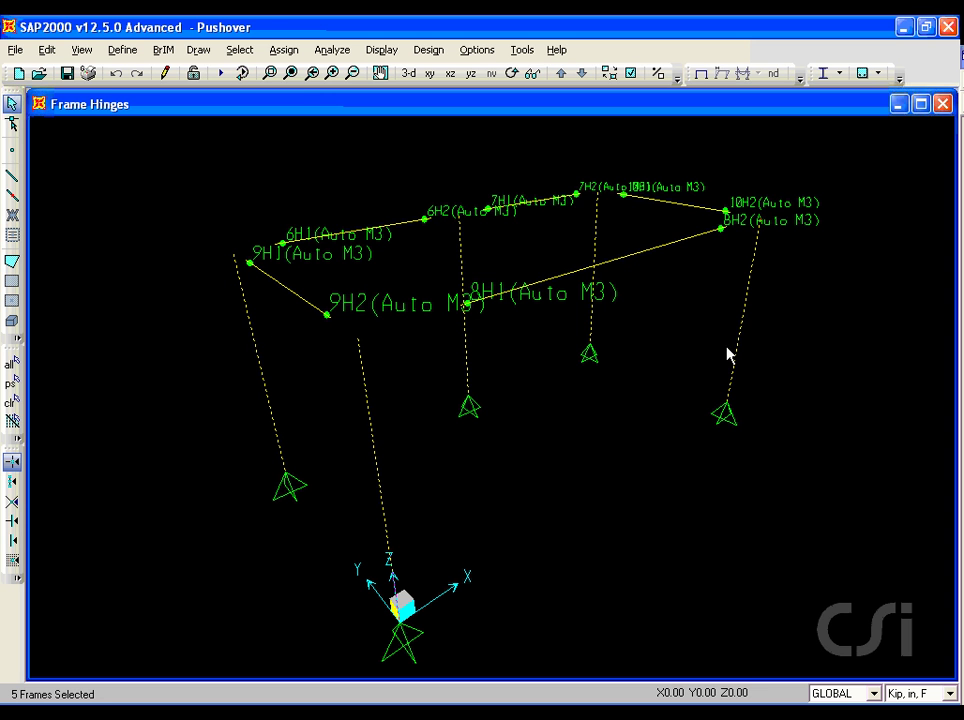
- Add an auto M3 column hinge from FEMA 356 Steel Columns - Flexure at relative distance 0
click(286, 52)
mouse_move(295, 92)
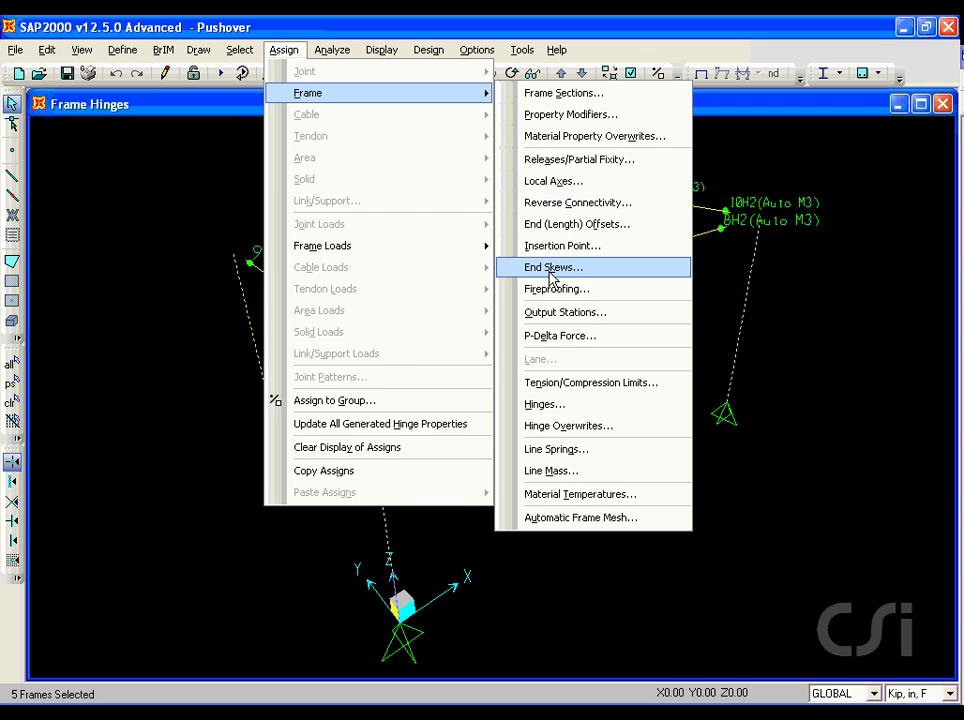
click(540, 404)
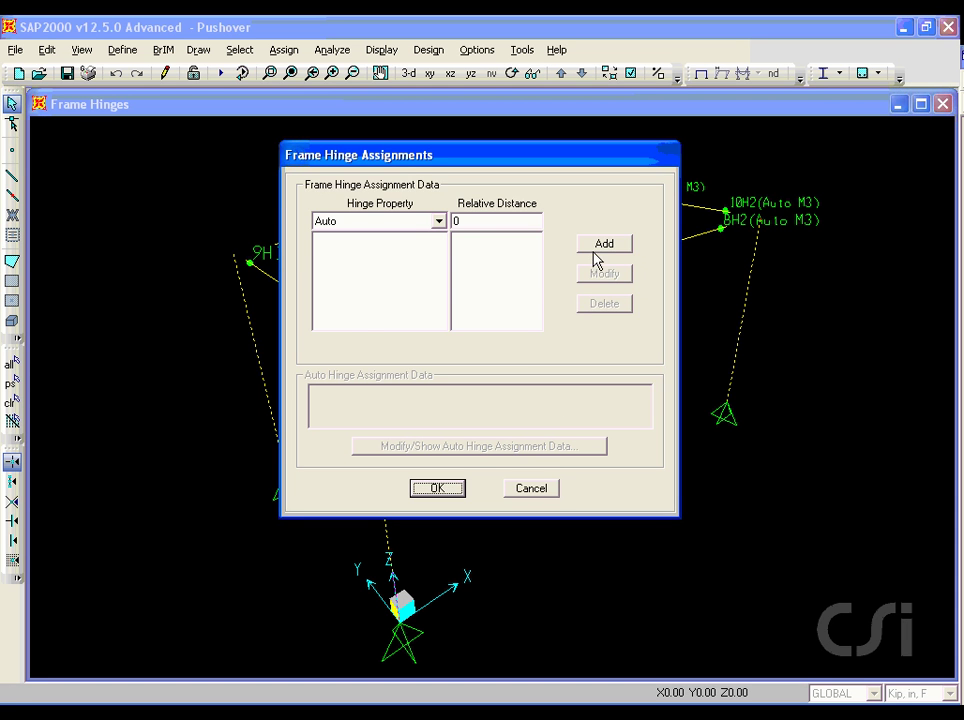
click(596, 245)
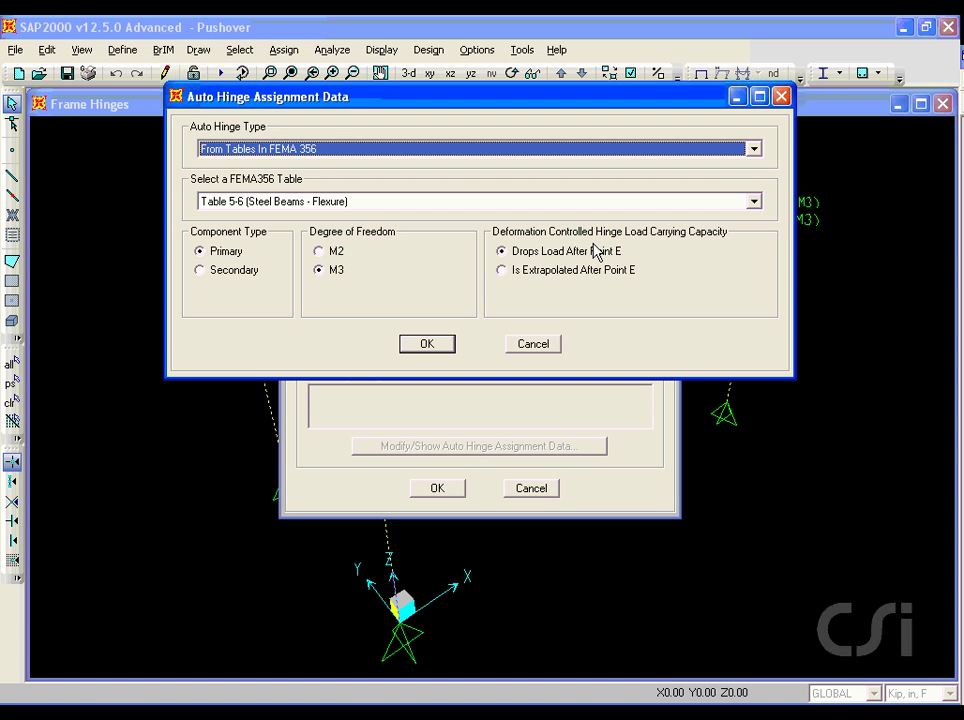
click(443, 205)
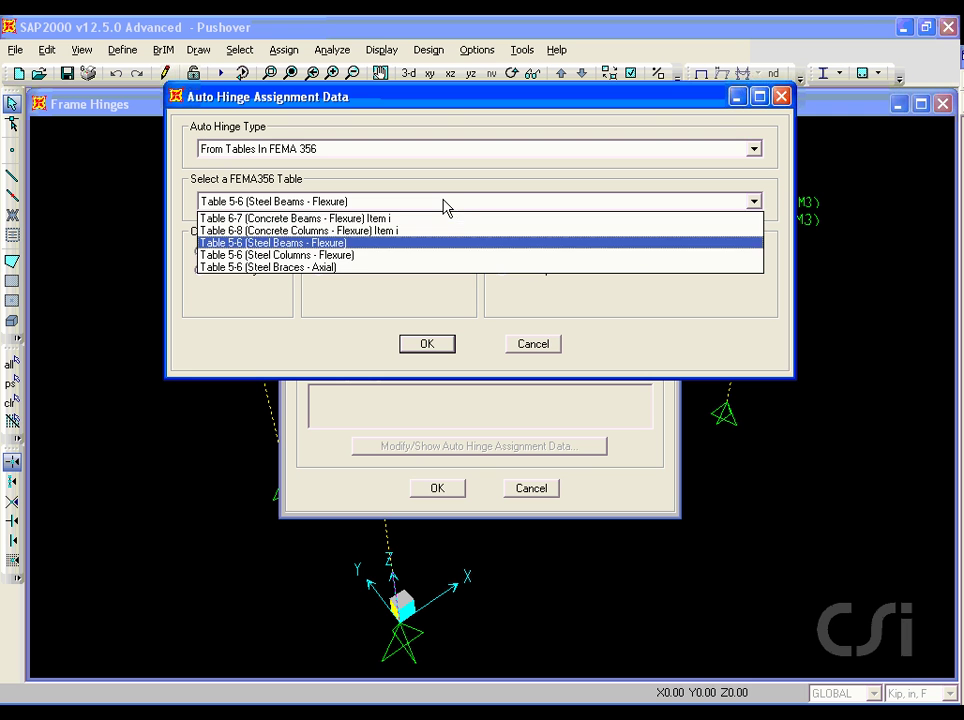
click(383, 256)
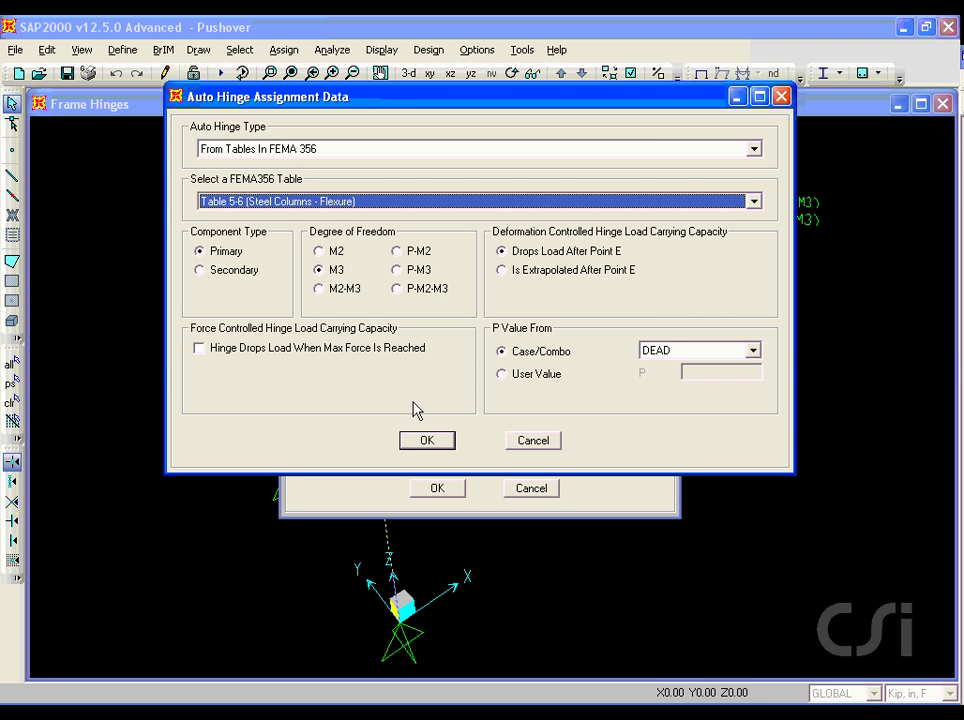
click(422, 442)
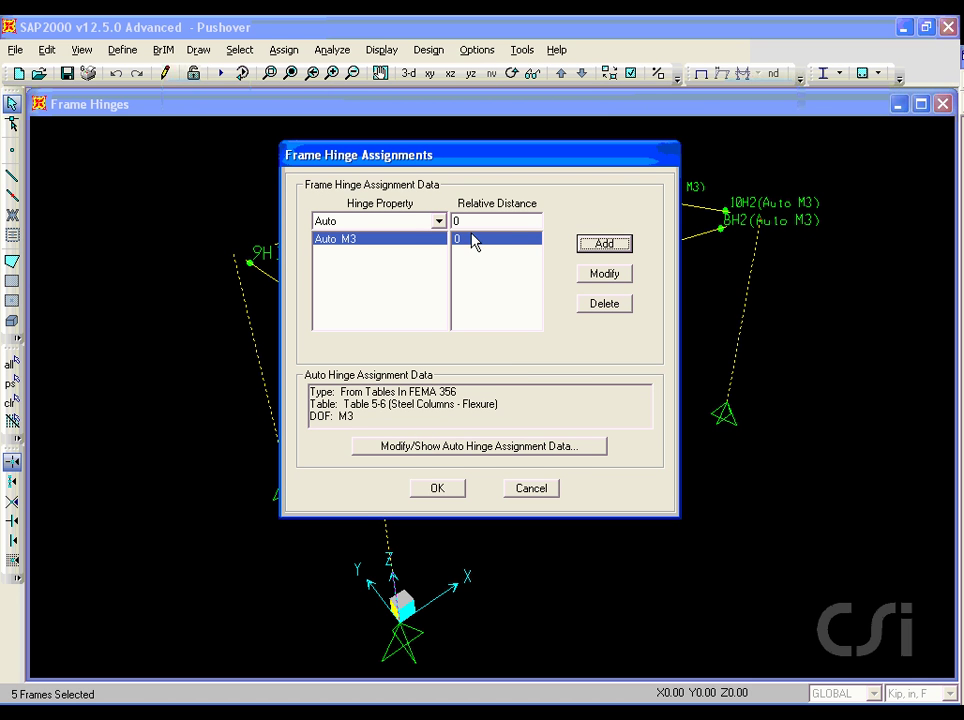
- Add a second auto M3 column hinge at relative distance 1 and assign both to the columns
double_click(469, 221)
text(1)
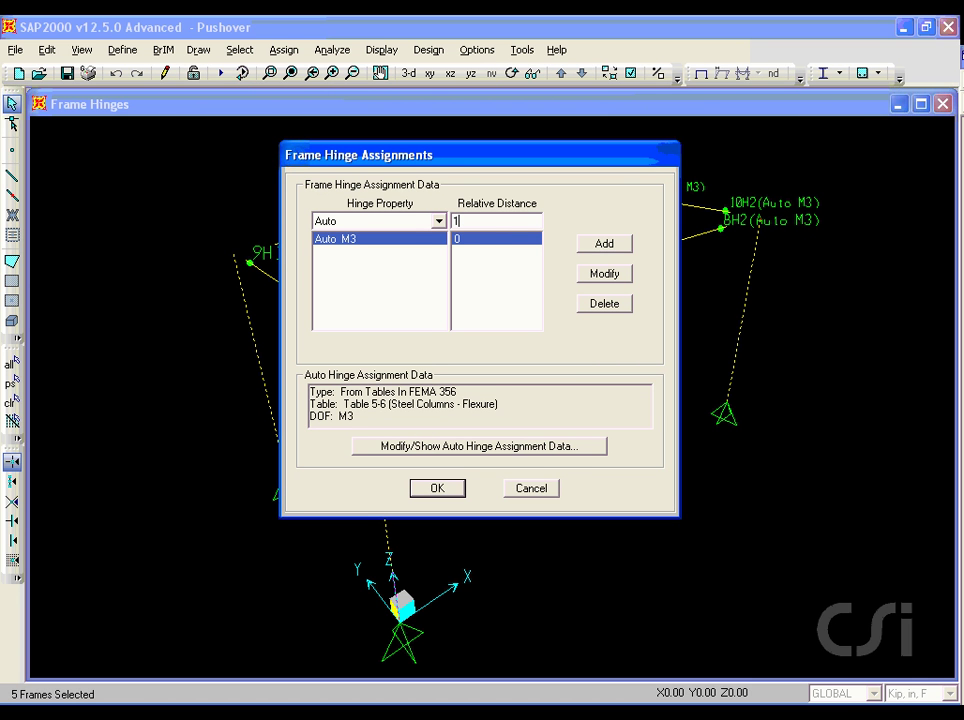
click(607, 245)
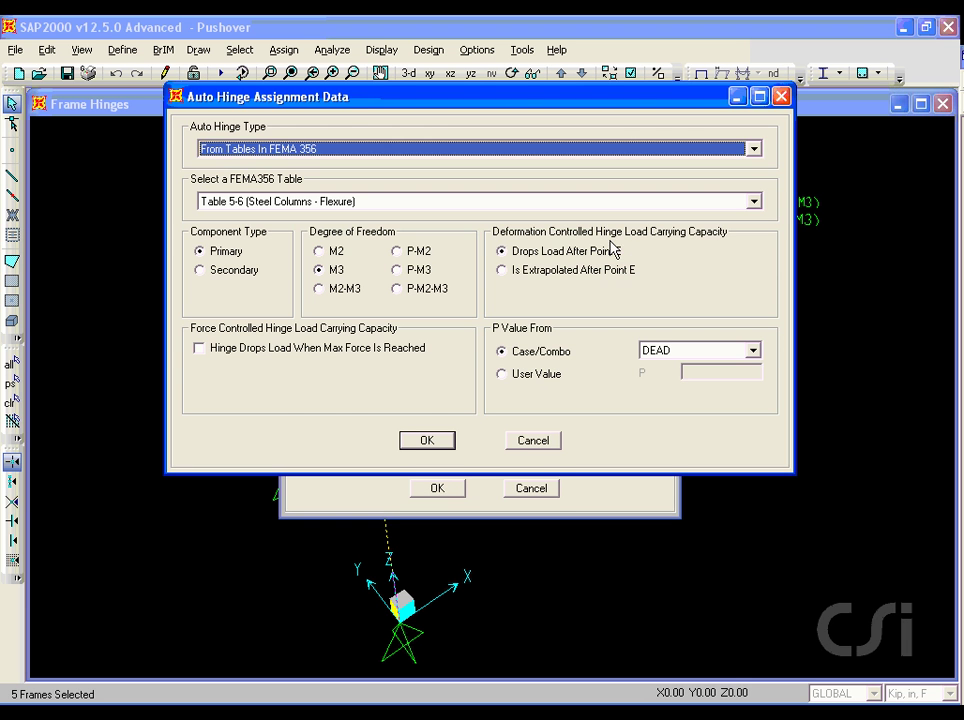
click(430, 441)
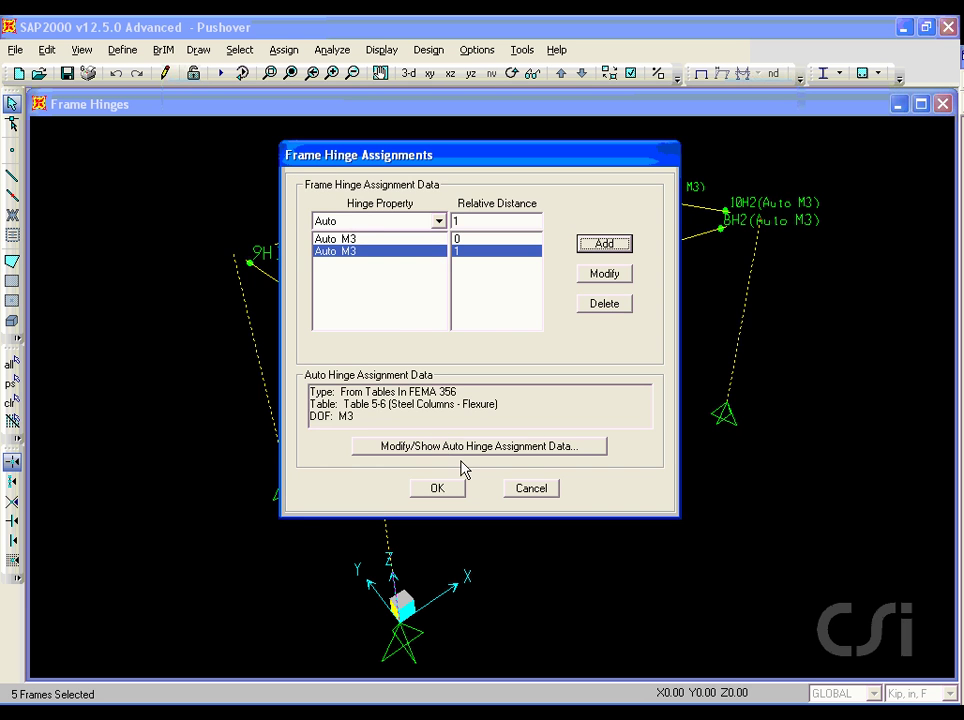
click(455, 487)
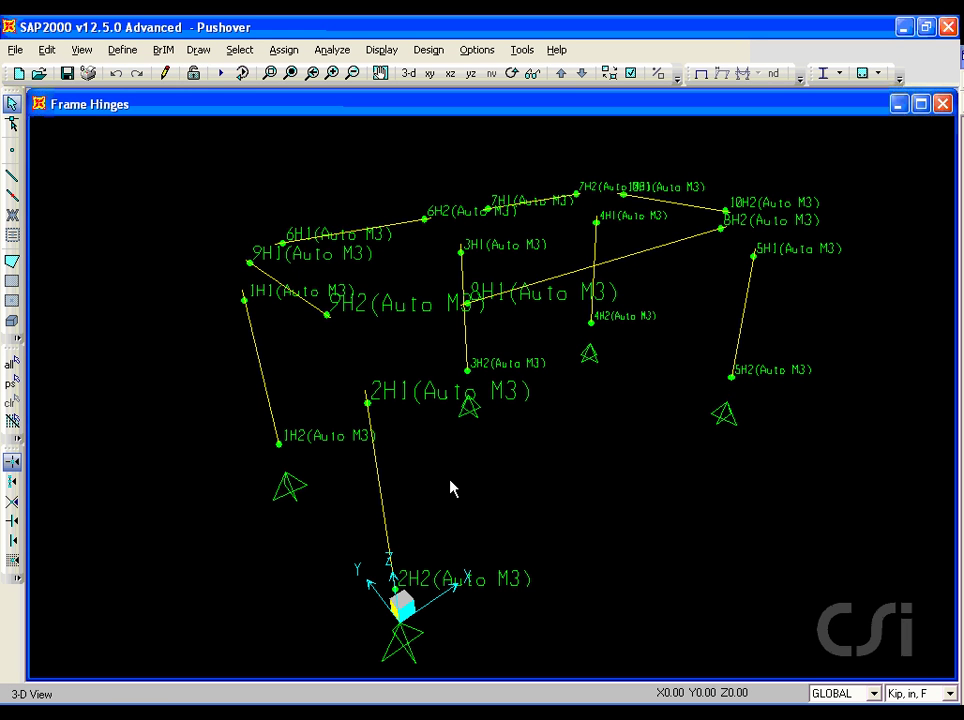
- Show the generated frame hinge properties in the Hinge Properties definitions
click(122, 50)
mouse_move(120, 95)
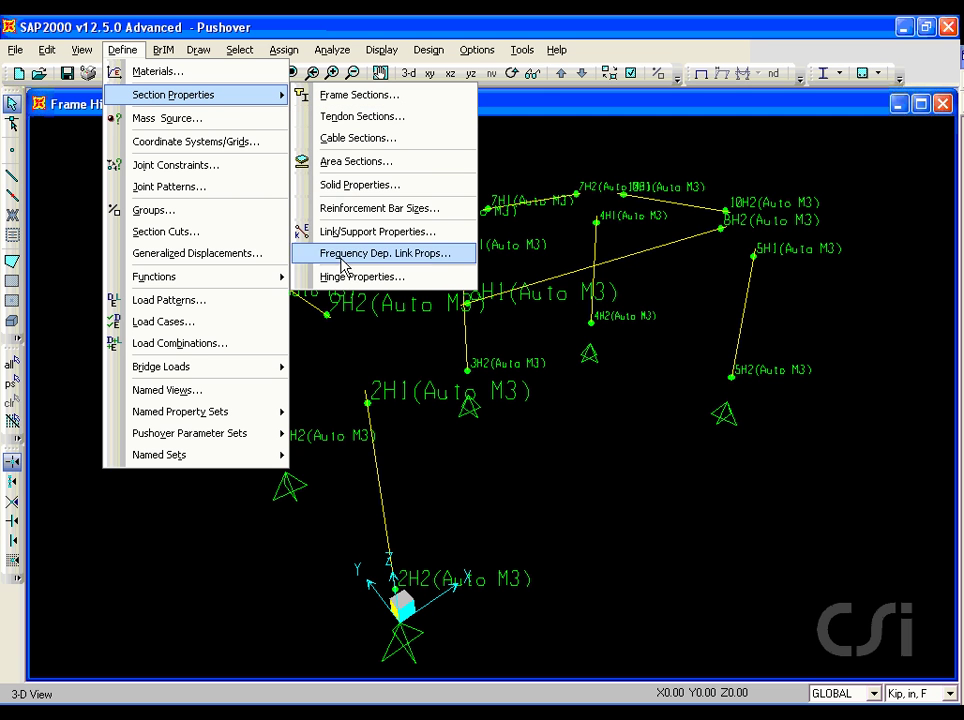
click(400, 285)
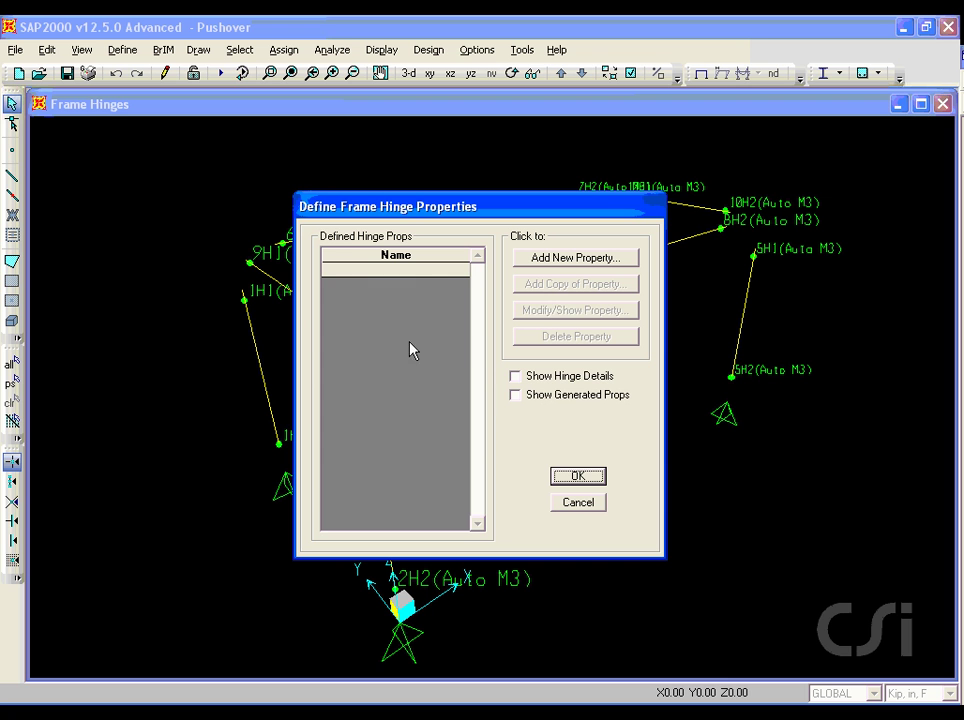
click(515, 396)
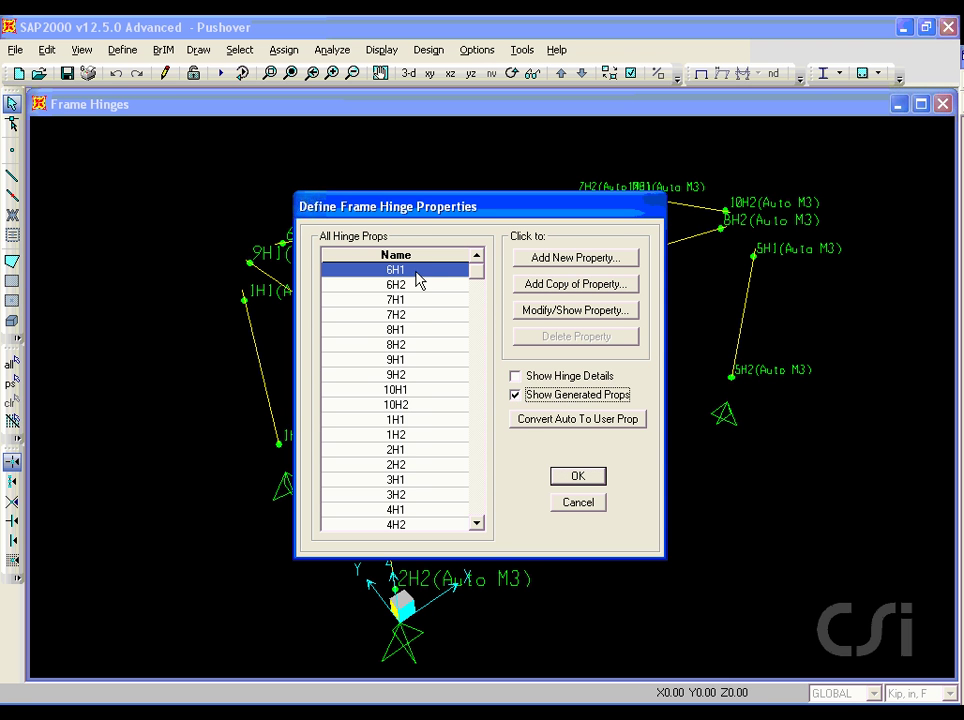
- Inspect the 6H1 Moment M3 backbone and acceptance criteria unchanged, then select the entire model
click(557, 312)
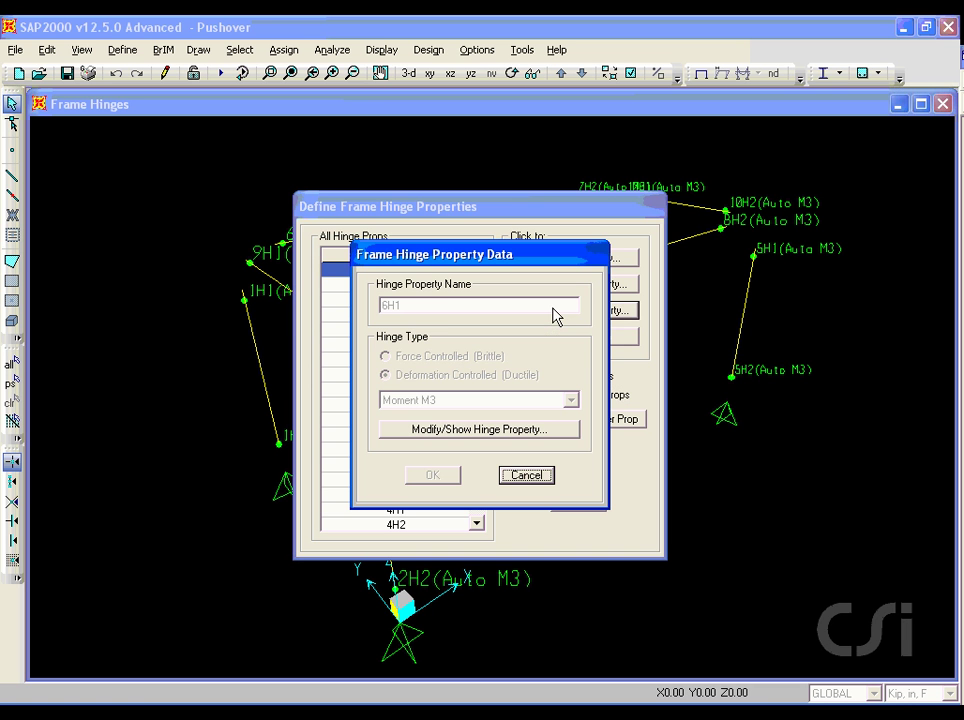
click(507, 430)
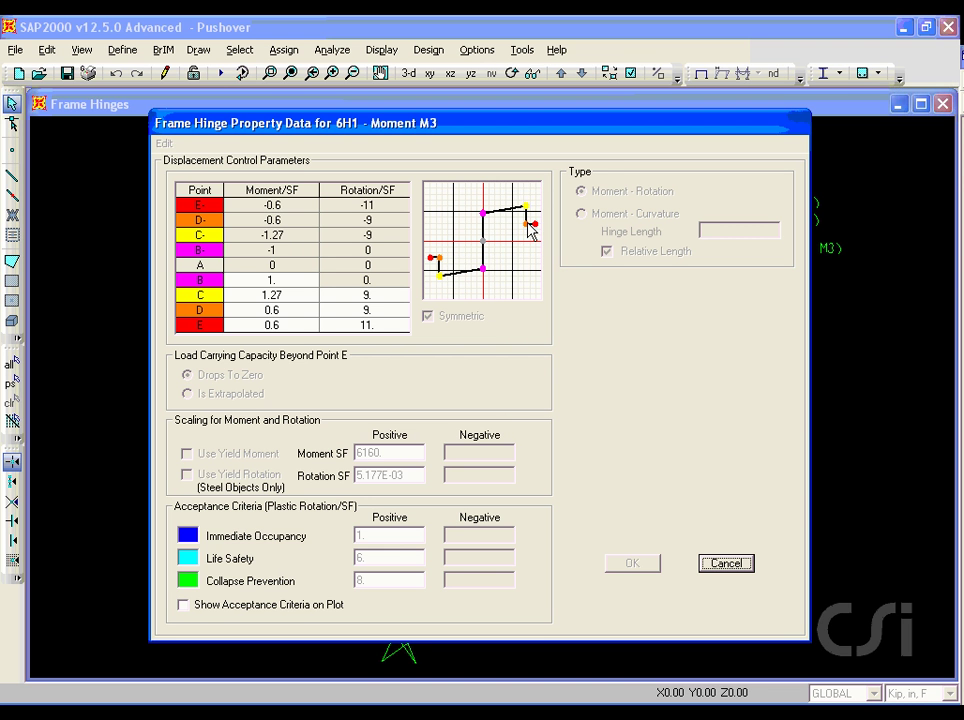
click(727, 564)
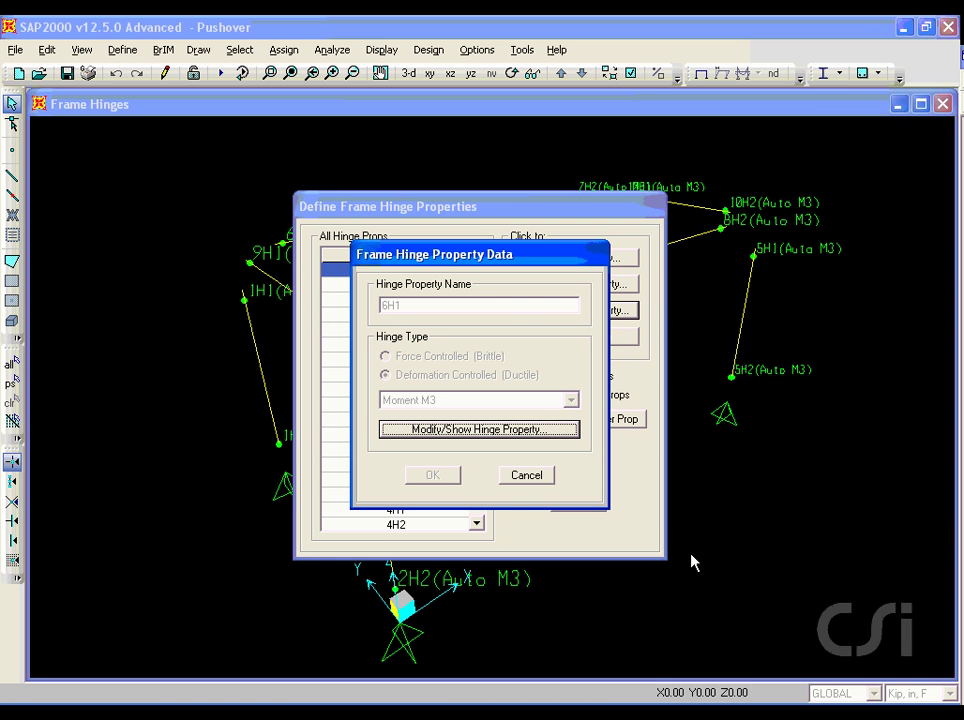
click(528, 477)
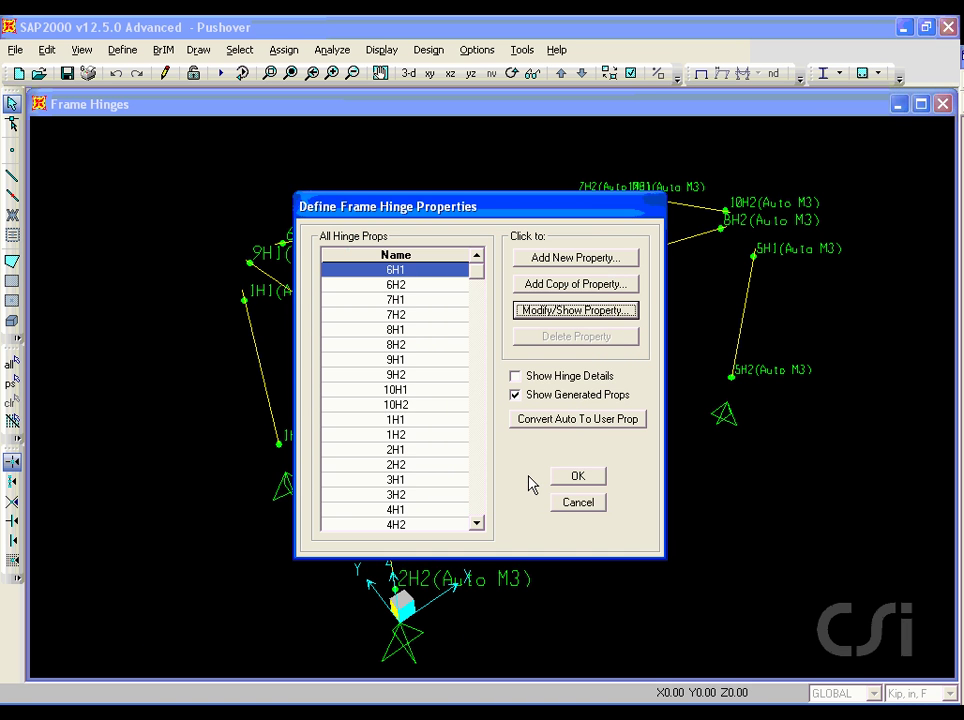
click(578, 503)
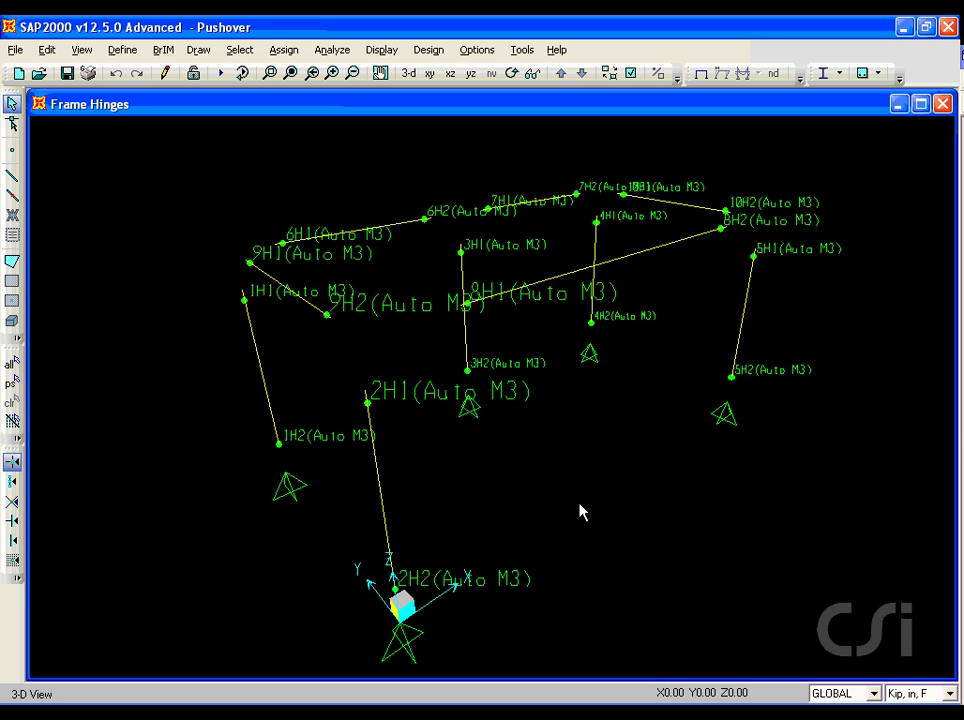
click(13, 365)
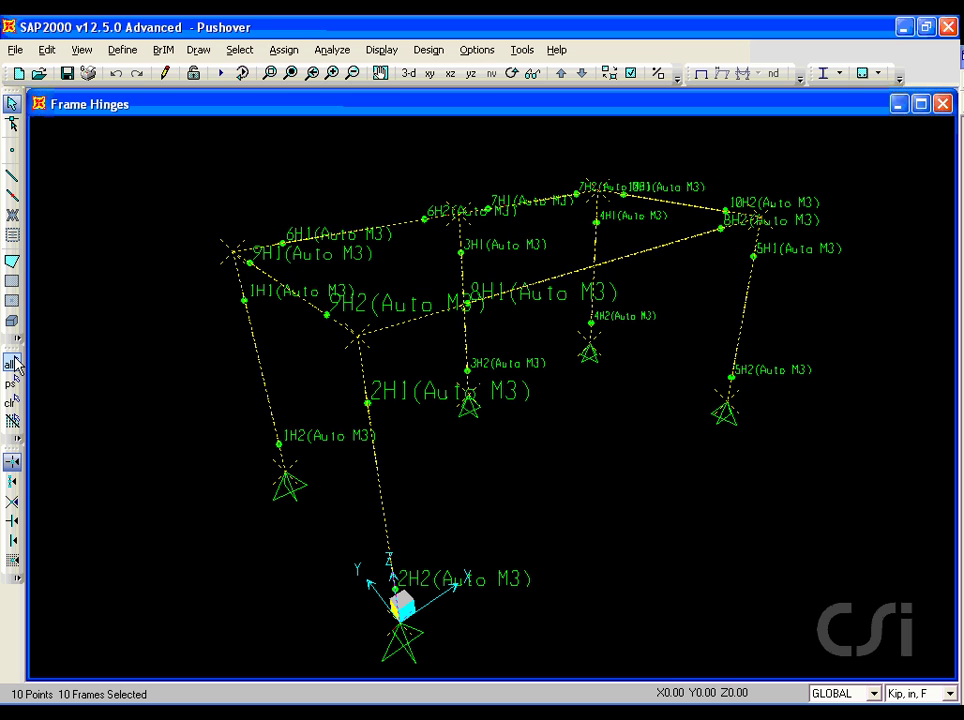
- Set hinge overwrites to auto-subdivide all frame members at hinges, relative length 0.02
click(284, 51)
mouse_move(292, 93)
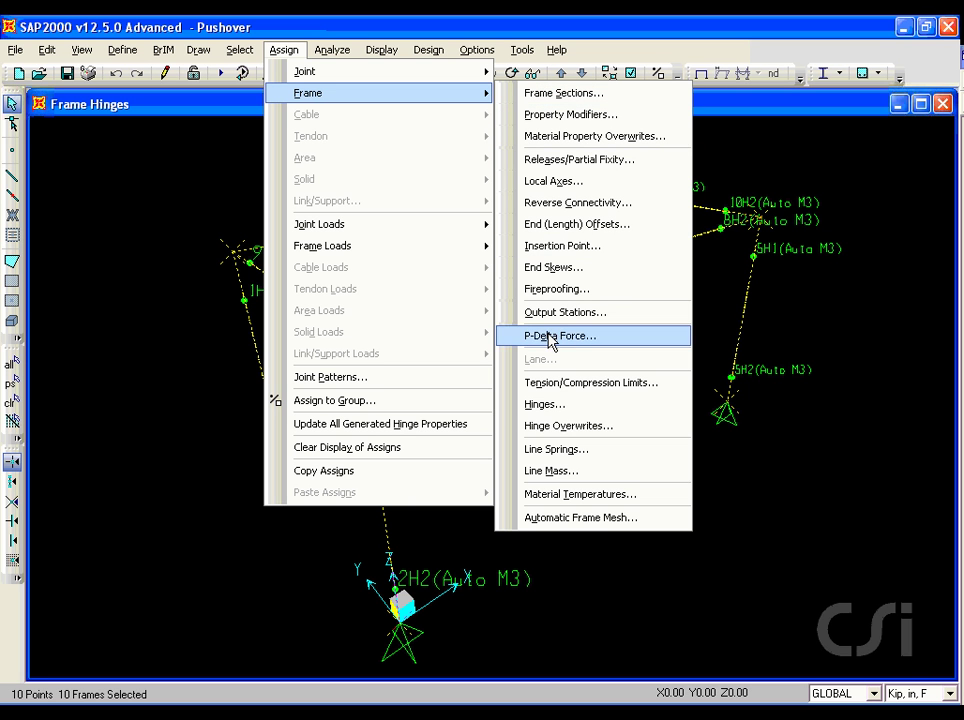
click(548, 428)
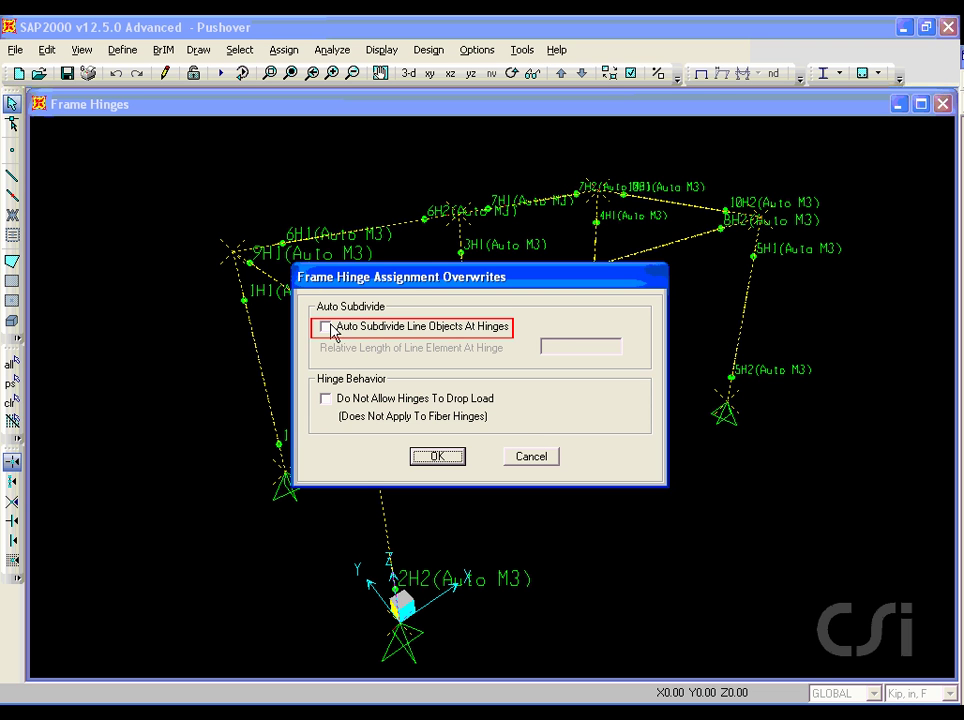
click(327, 327)
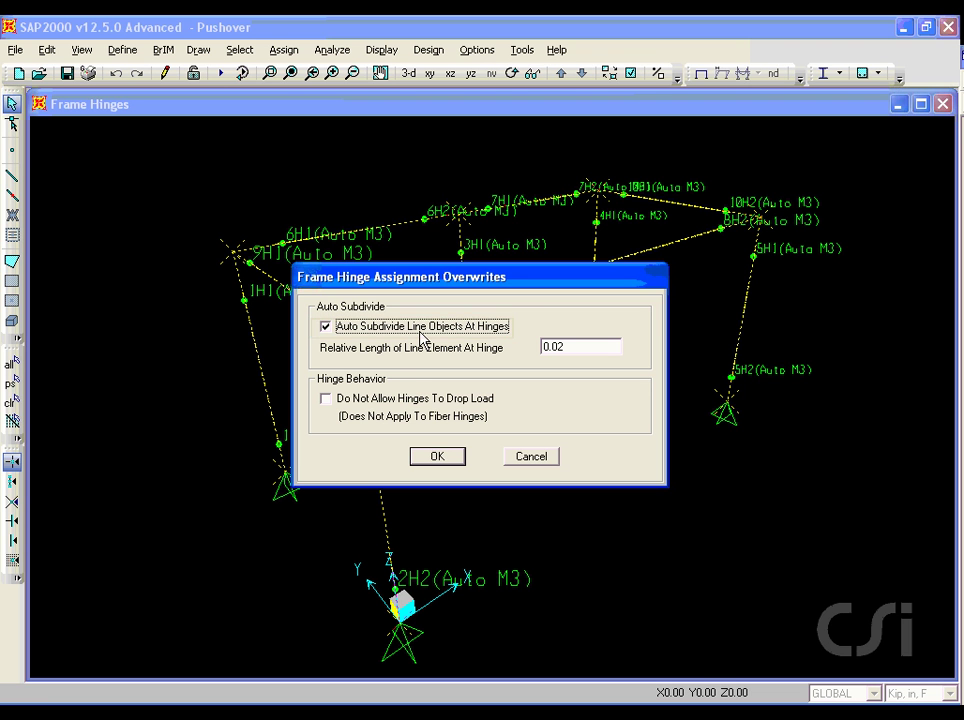
click(437, 457)
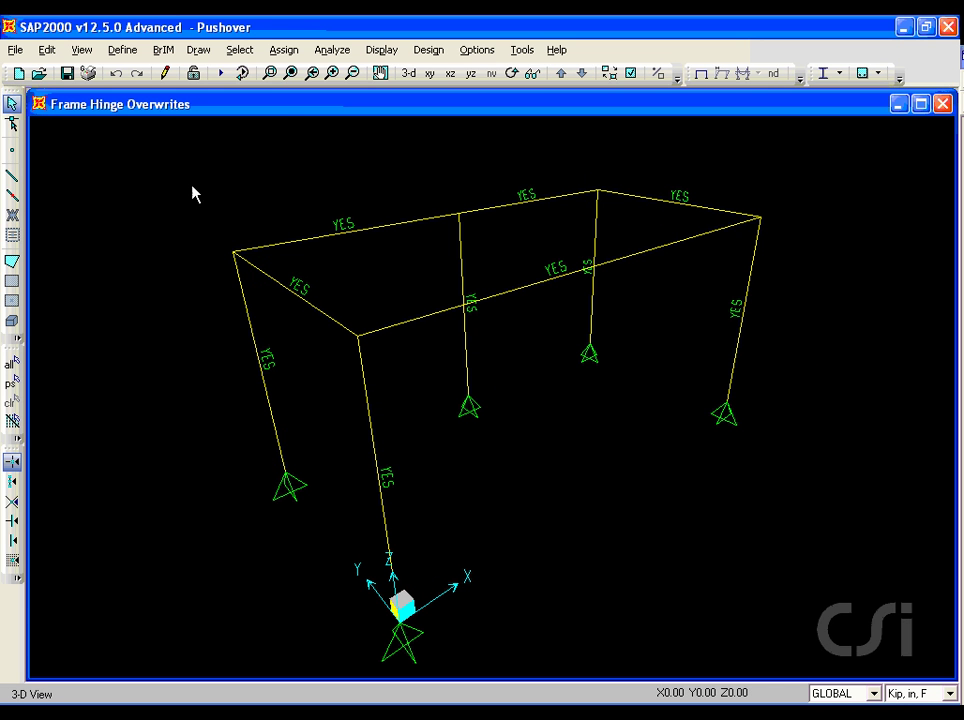
- Change the DEAD load case's analysis type to Nonlinear Static
click(123, 50)
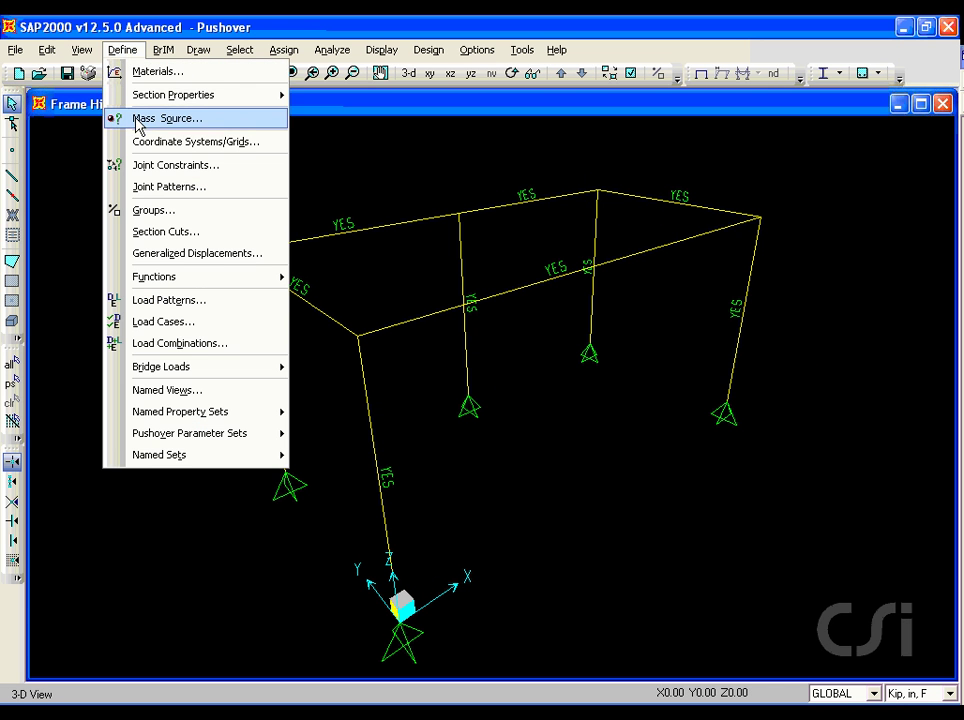
click(181, 327)
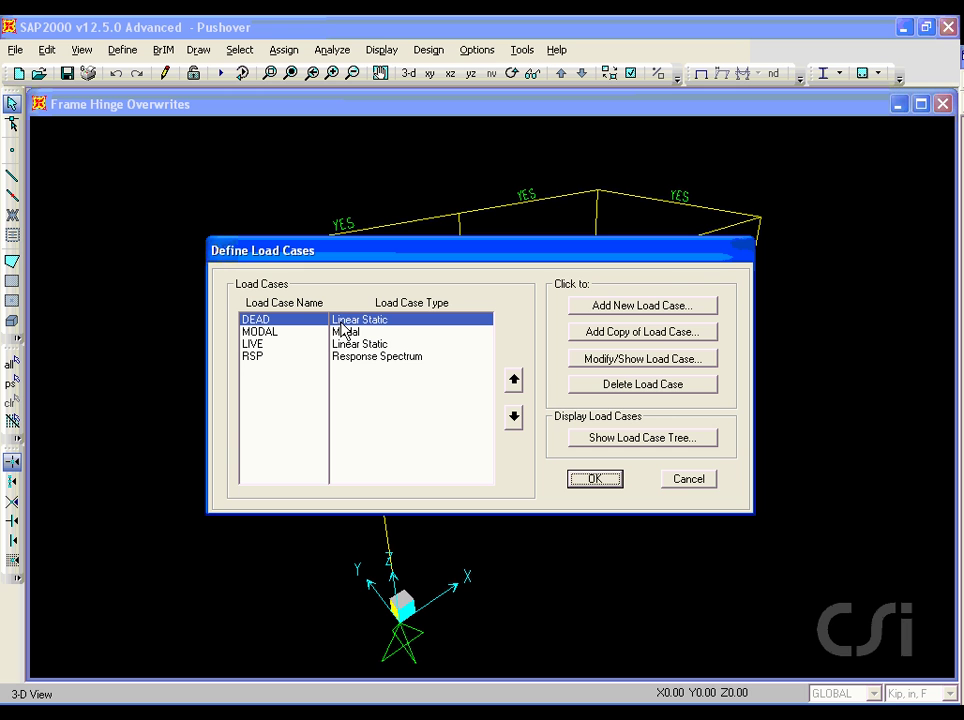
click(600, 362)
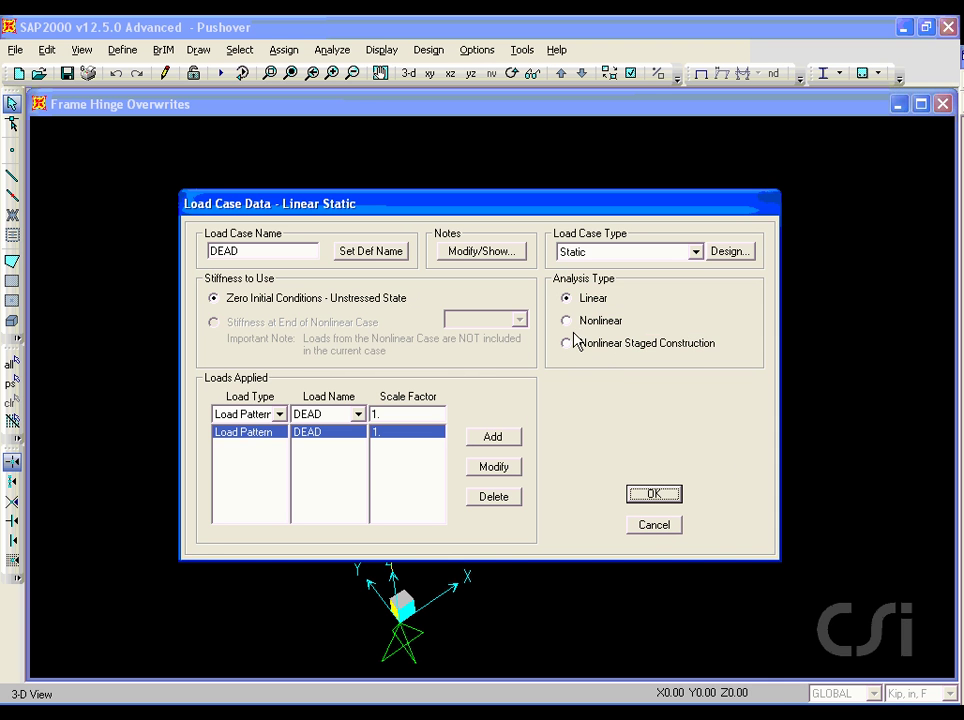
click(567, 321)
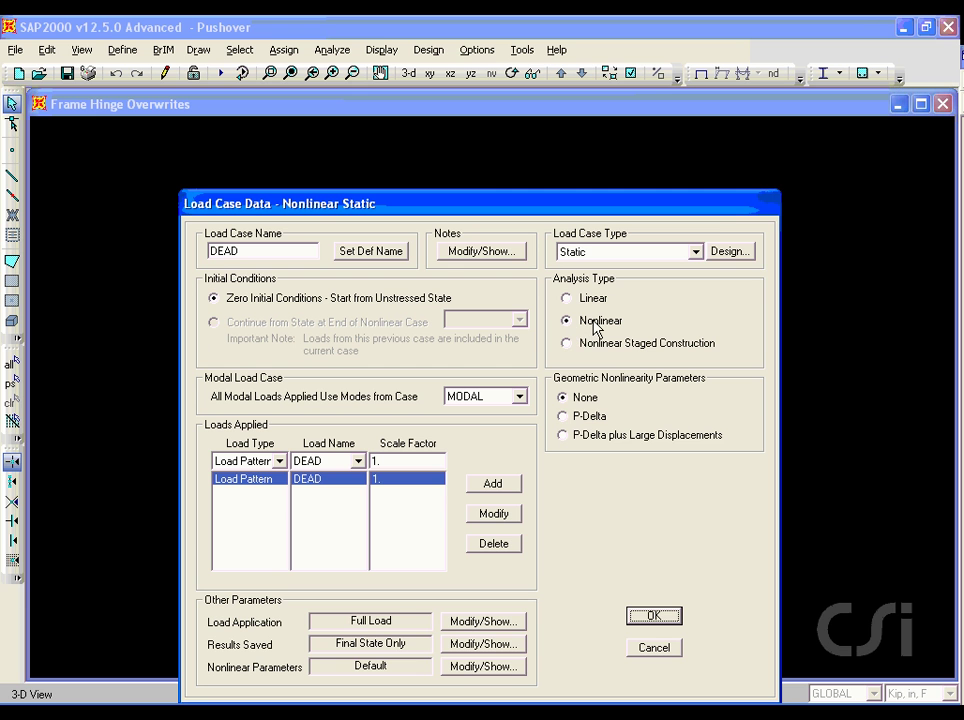
click(653, 619)
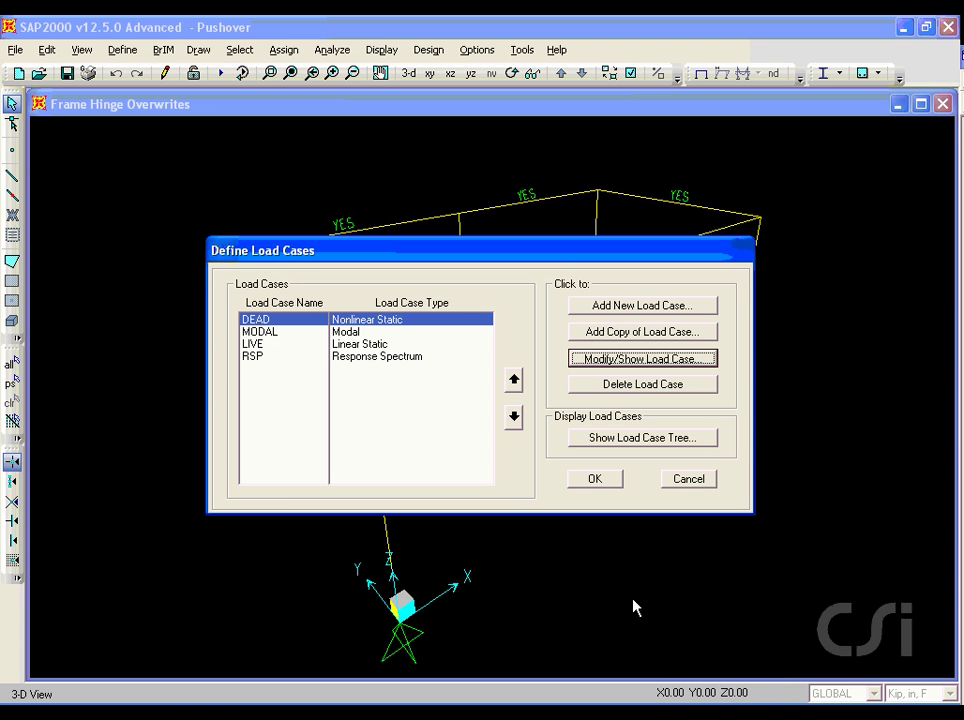
- Create a nonlinear load case named PUSH that continues from the end of DEAD
click(615, 308)
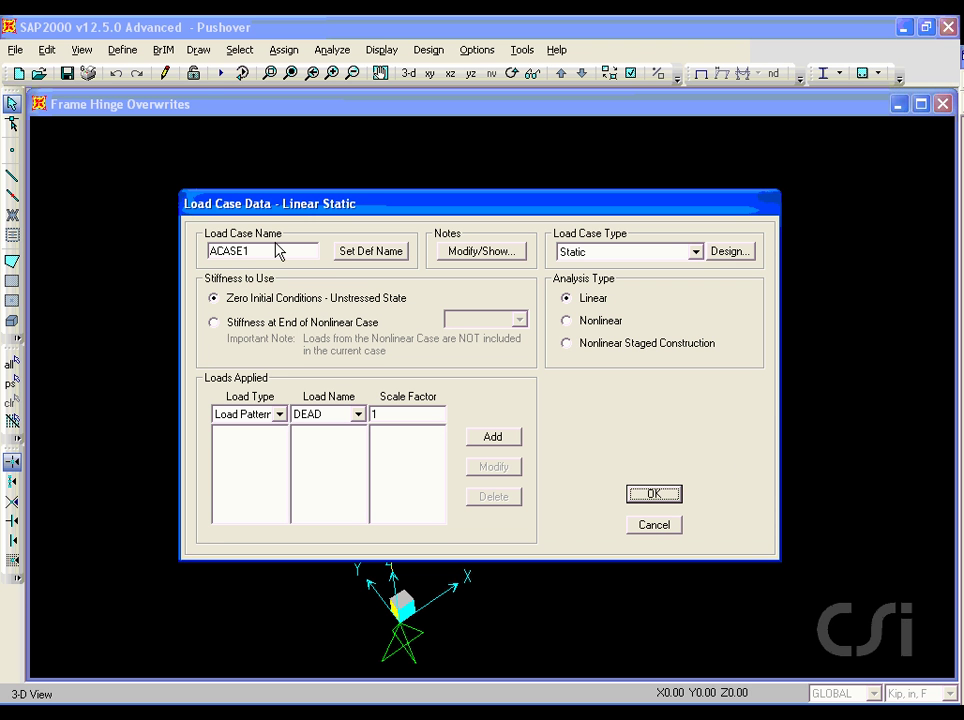
double_click(274, 247)
text(PUSH)
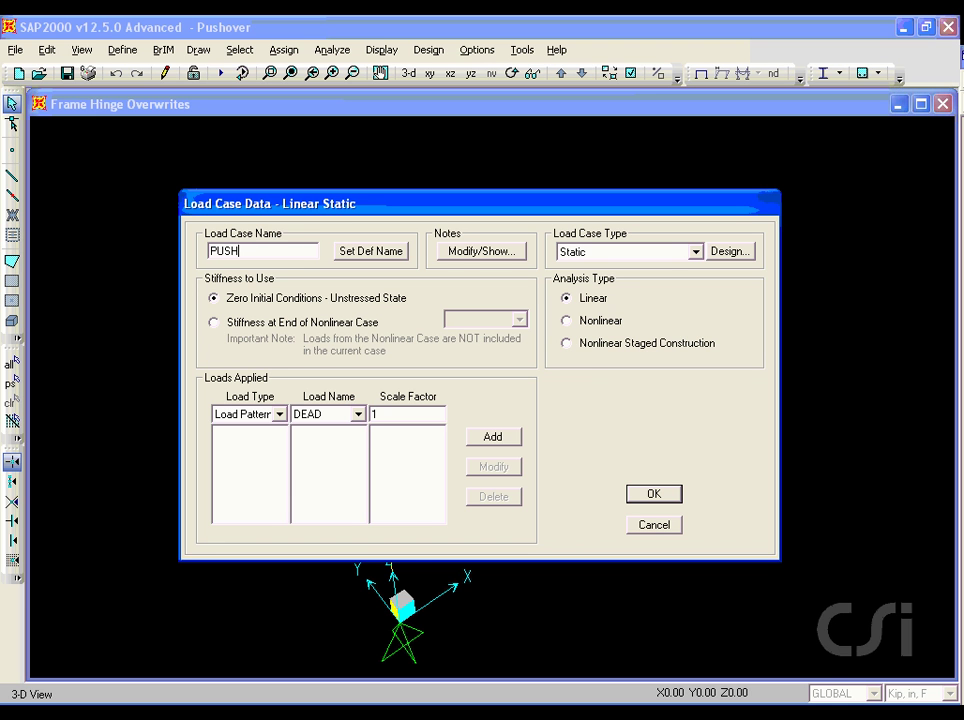
click(566, 321)
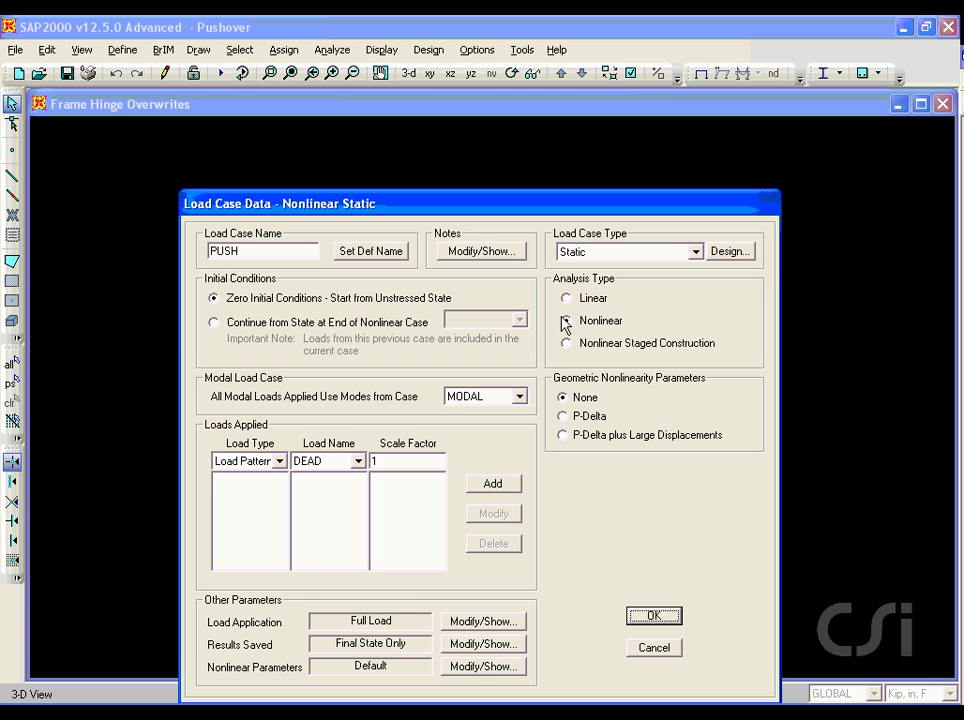
click(214, 323)
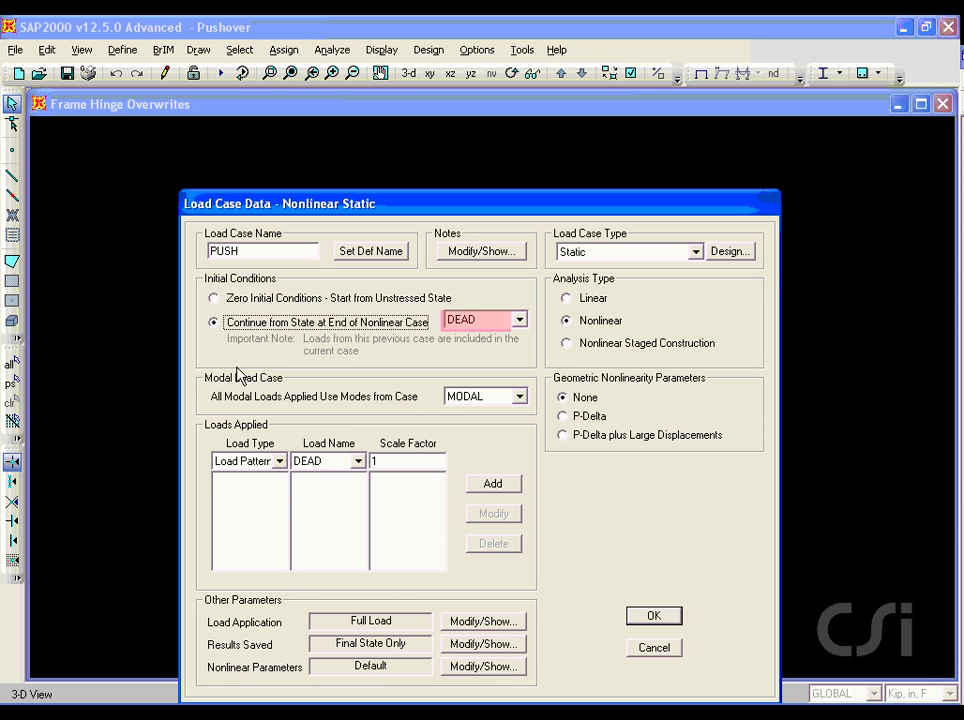
- Apply an Accel UX load with scale factor -1 to the PUSH case
click(279, 463)
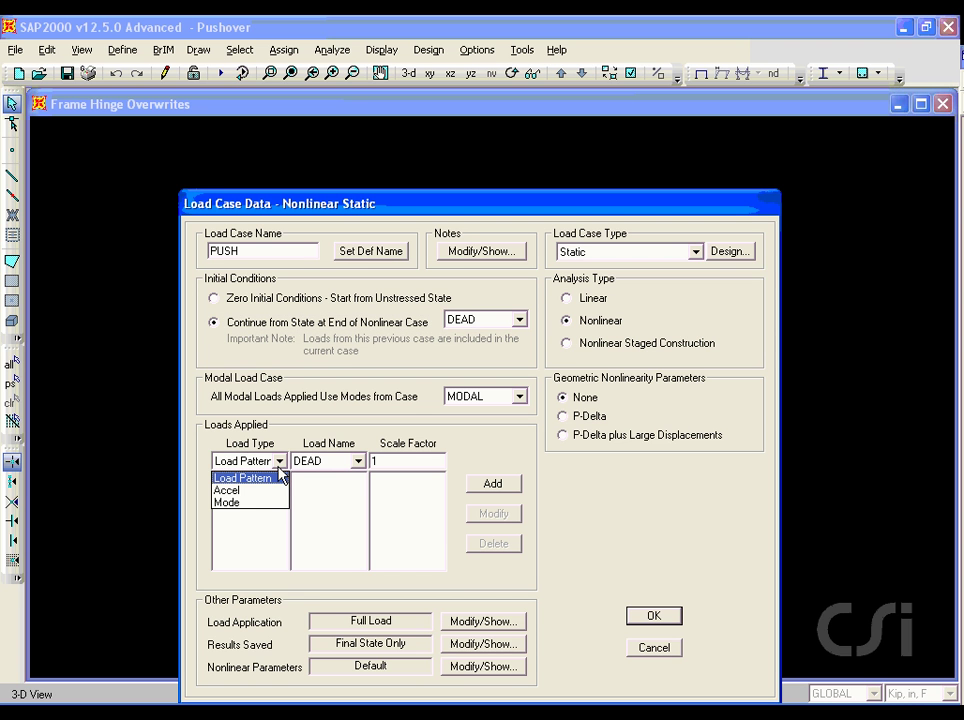
click(258, 491)
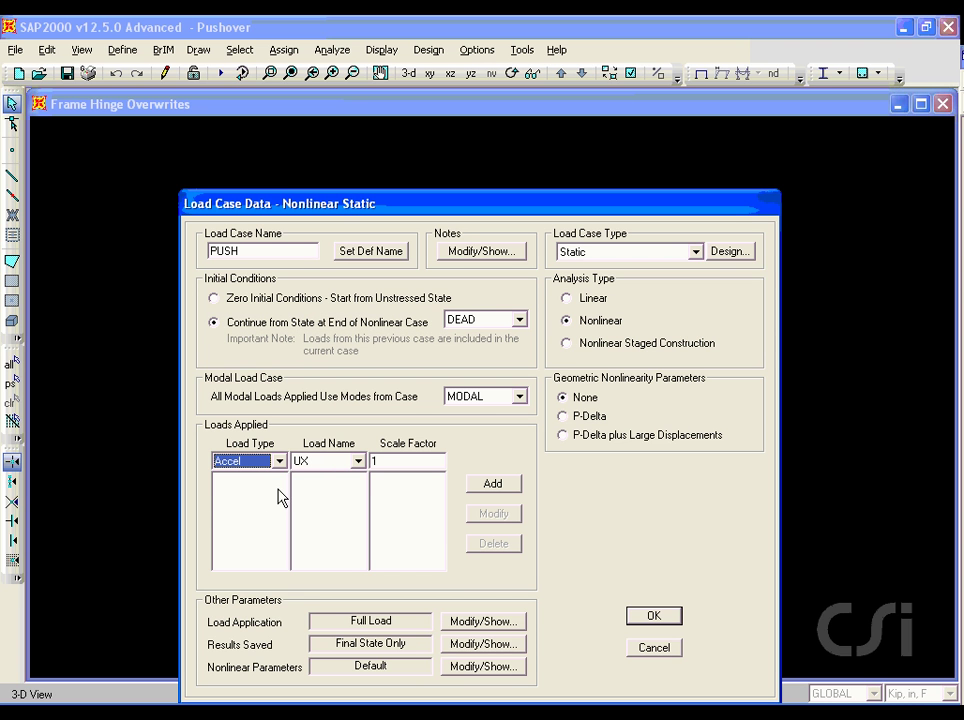
click(377, 461)
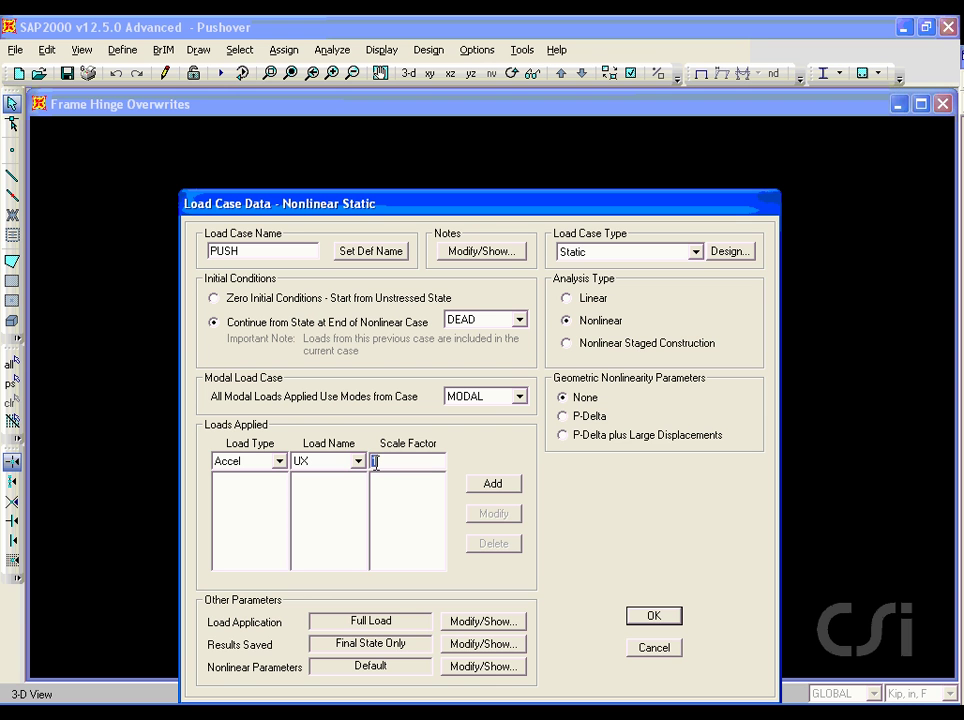
text(-1)
click(492, 484)
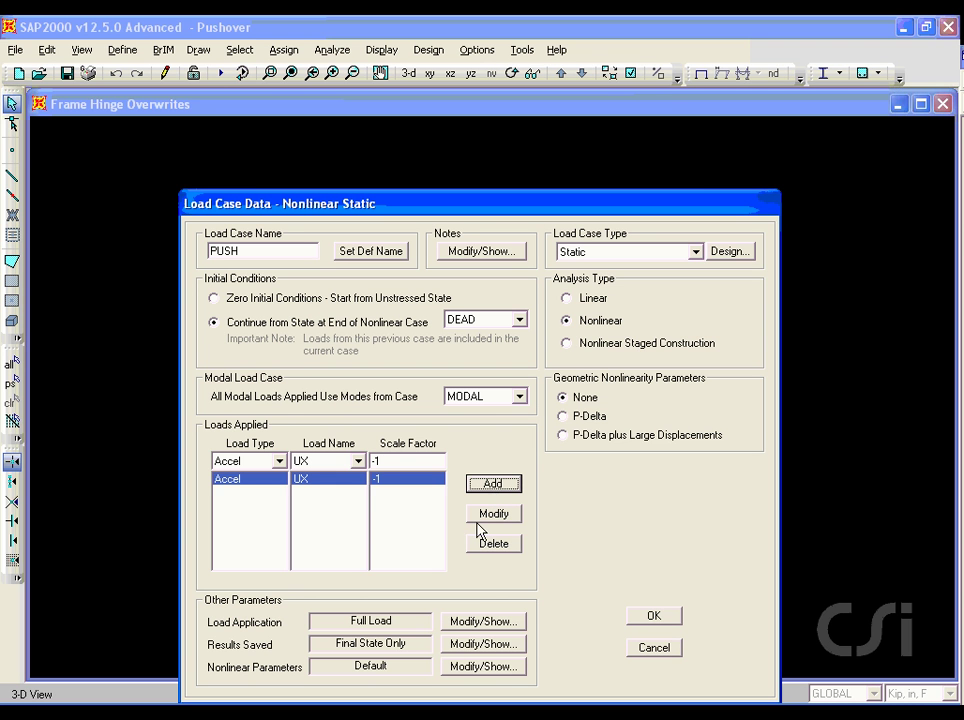
click(481, 624)
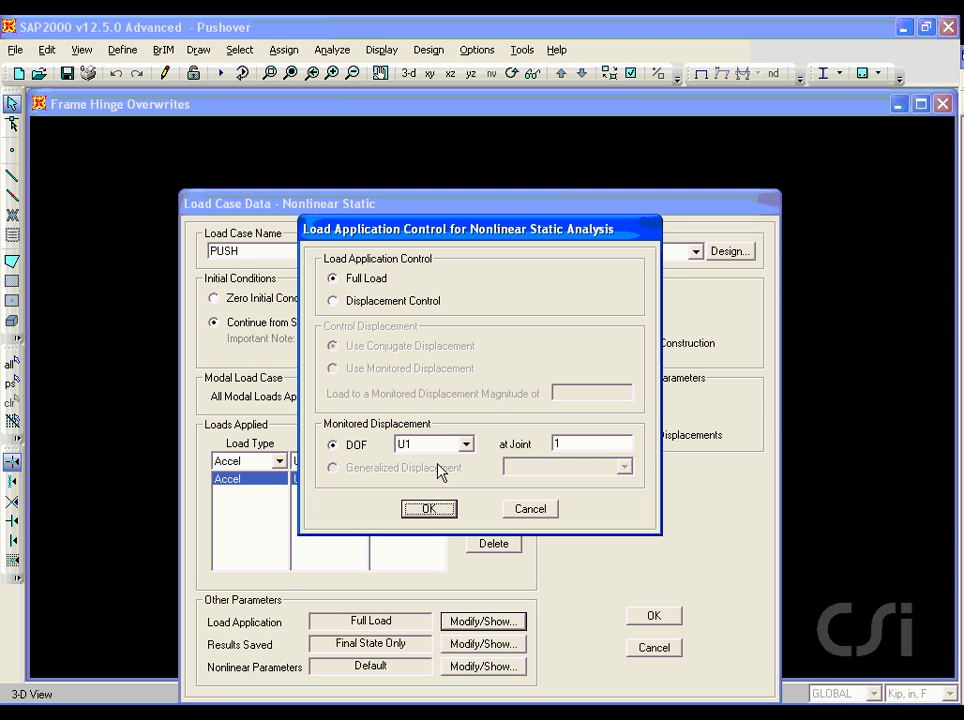
- Make PUSH displacement-controlled, monitoring joint 1 U1 to a magnitude of 12
click(347, 300)
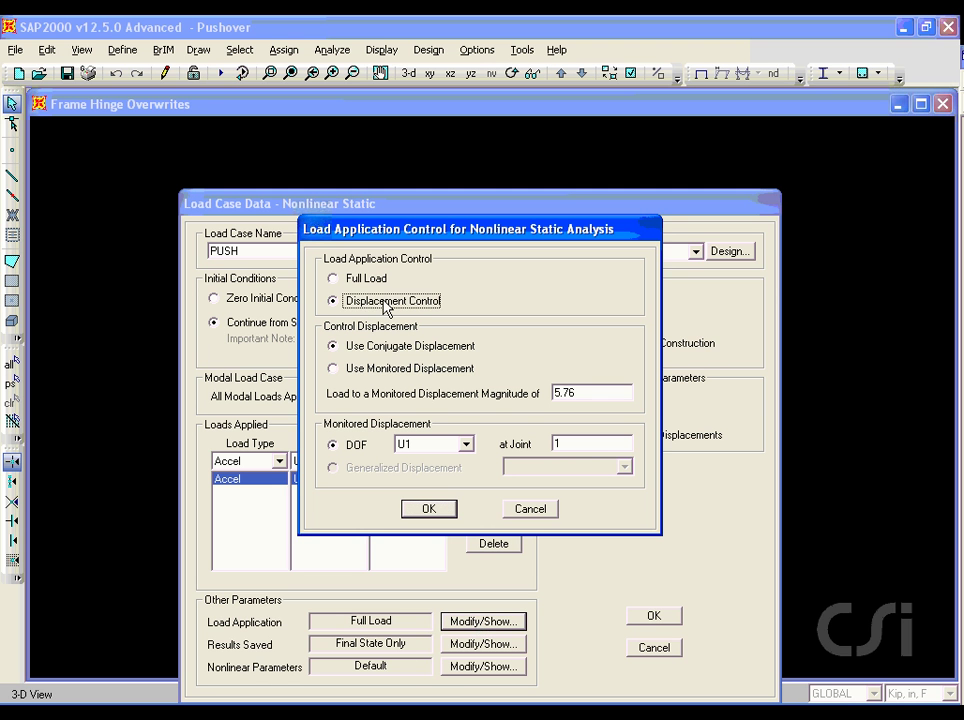
click(334, 369)
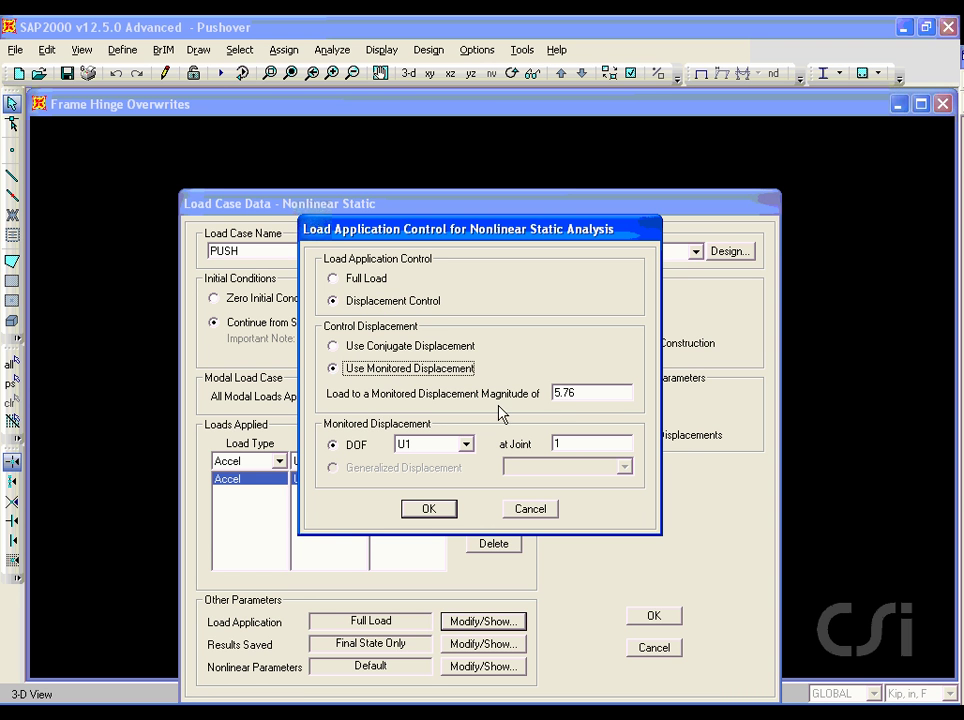
double_click(576, 393)
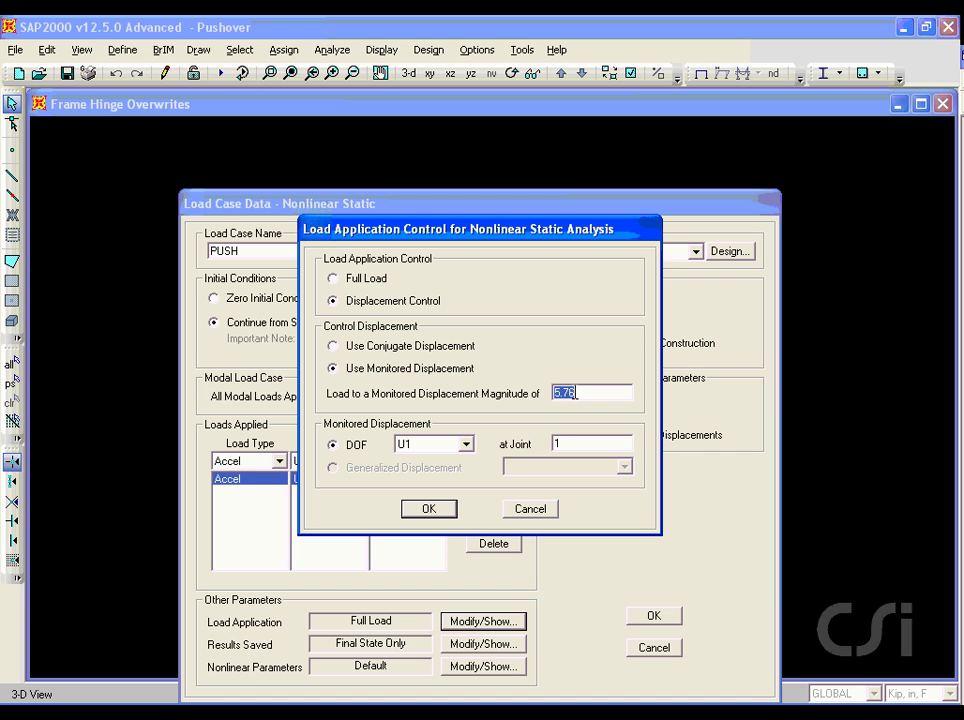
text(12)
click(445, 512)
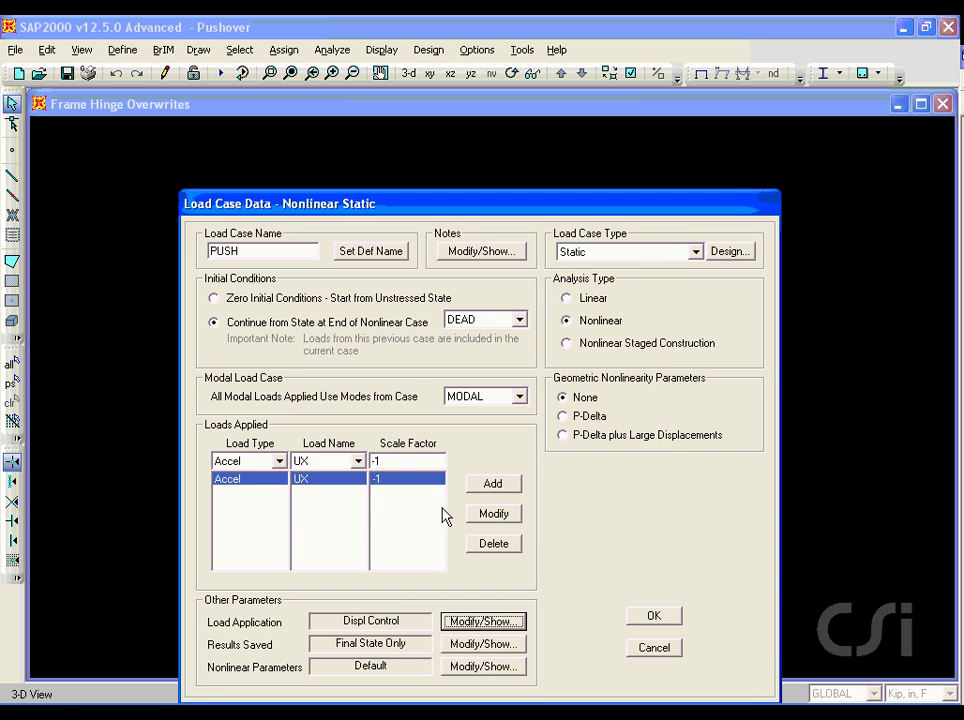
- Save multiple states for PUSH and close the load case definitions
click(459, 644)
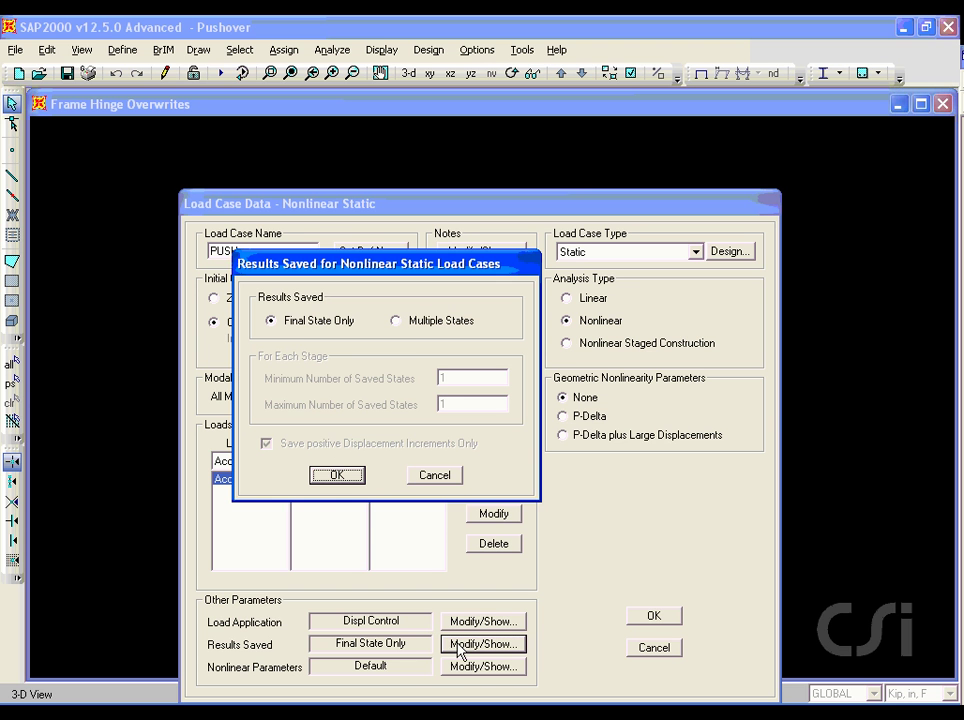
click(396, 323)
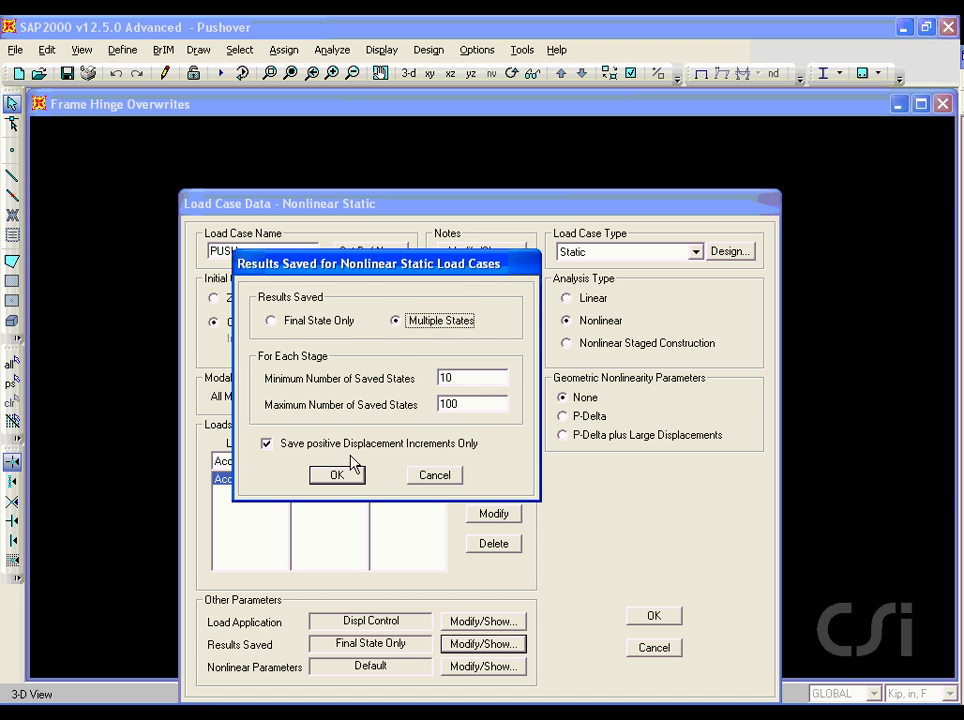
click(337, 475)
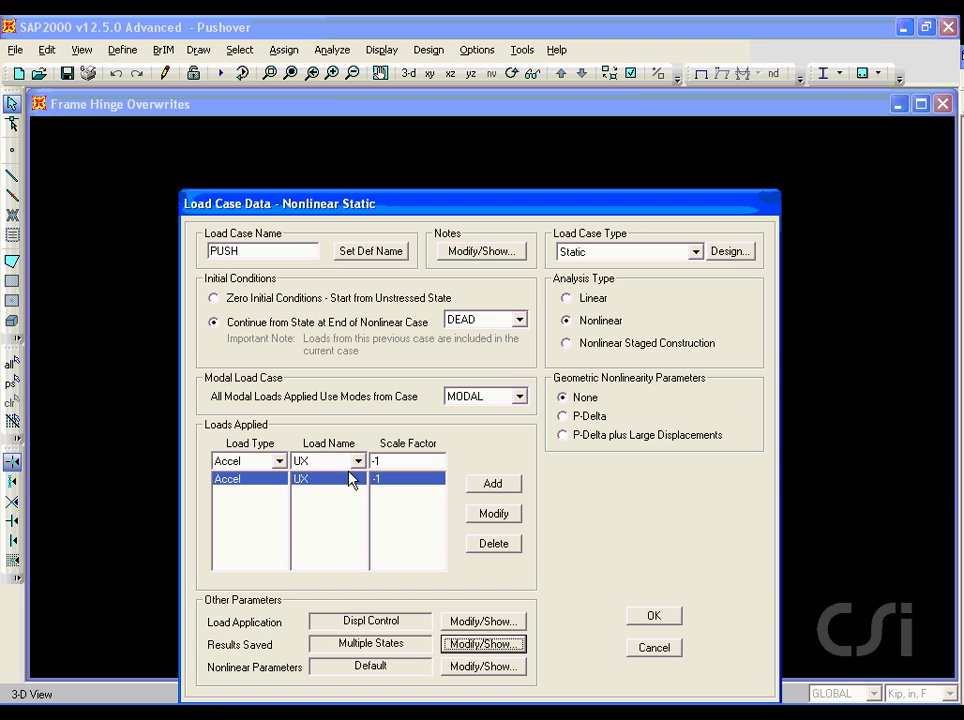
click(653, 617)
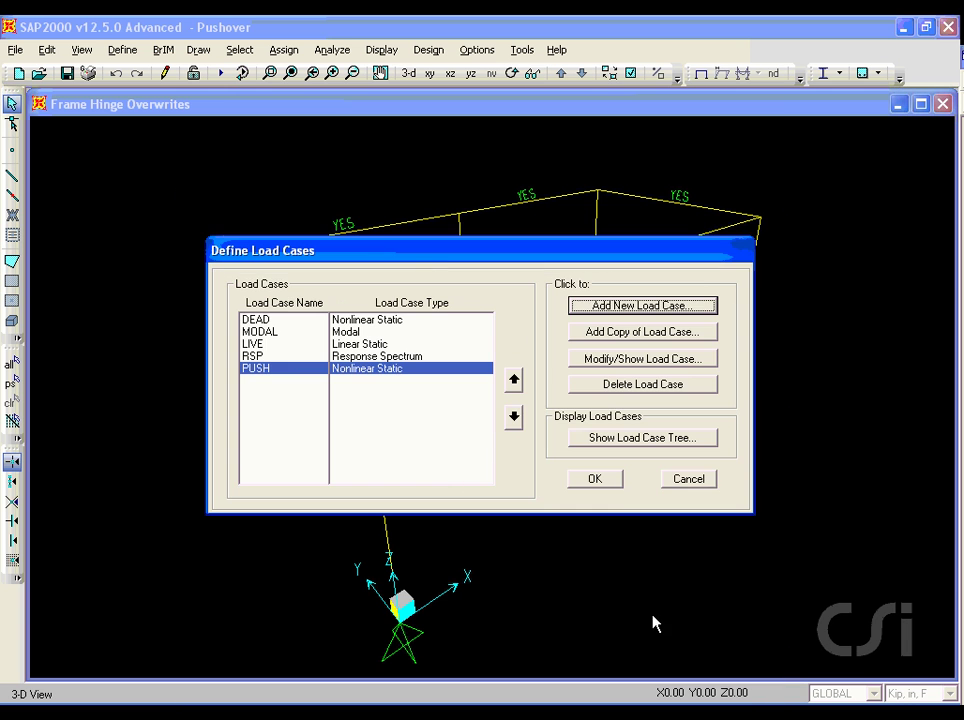
click(596, 481)
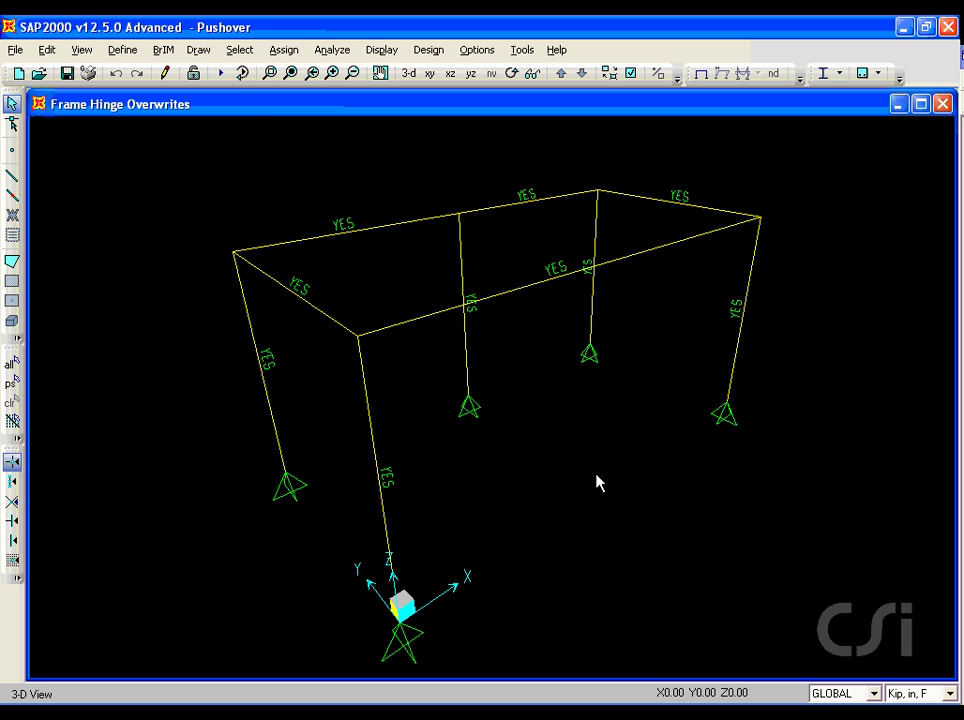
- Set the RSP case to Do Not Run and run the analysis for the remaining load cases
click(222, 73)
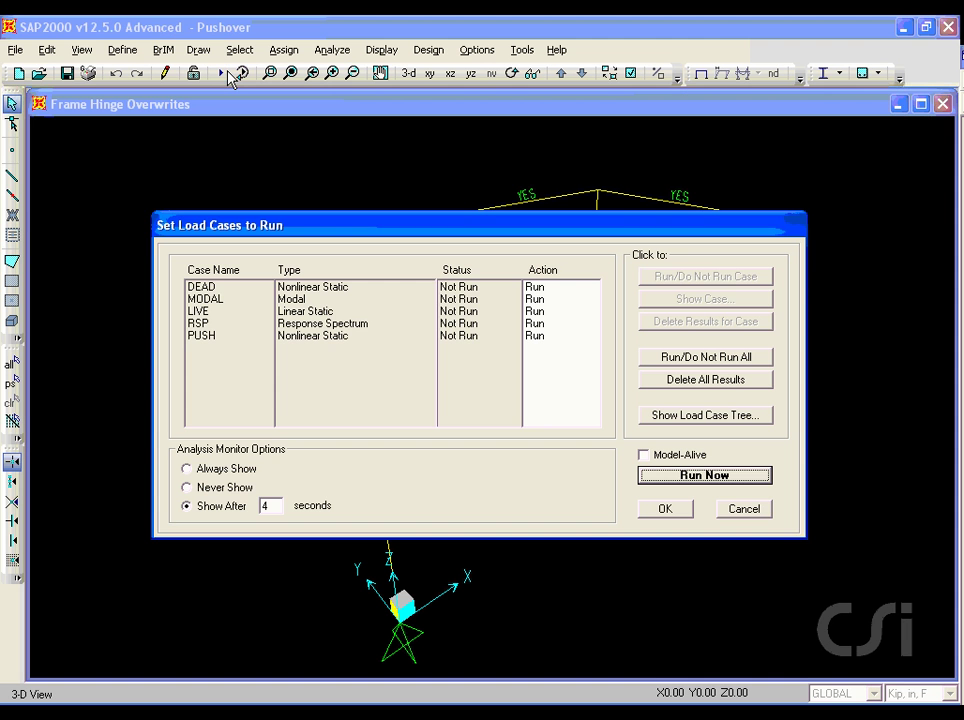
click(198, 323)
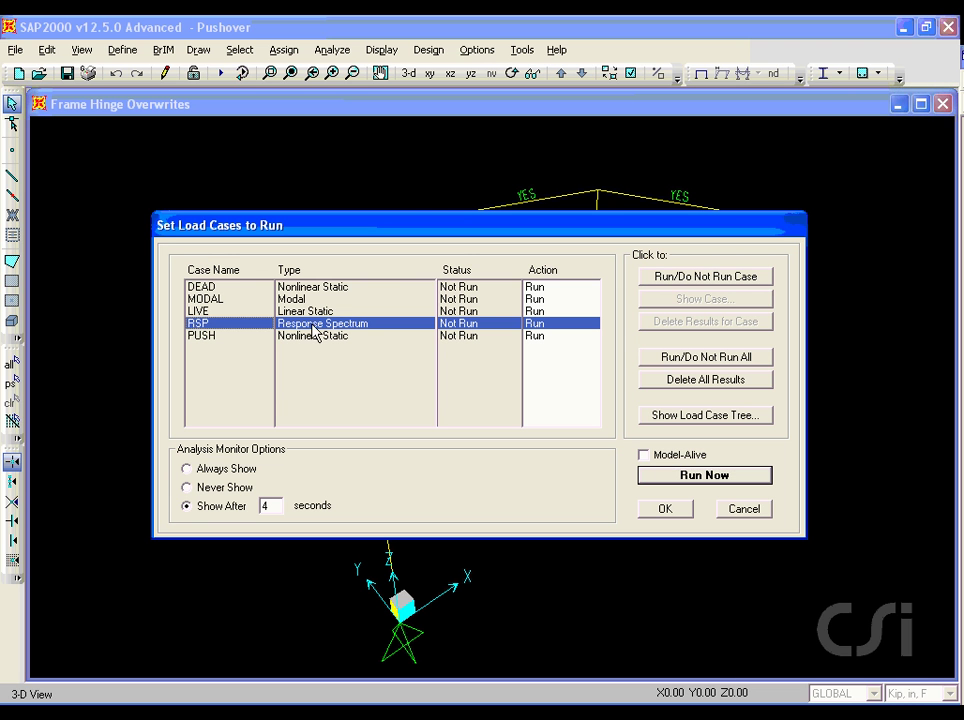
click(697, 278)
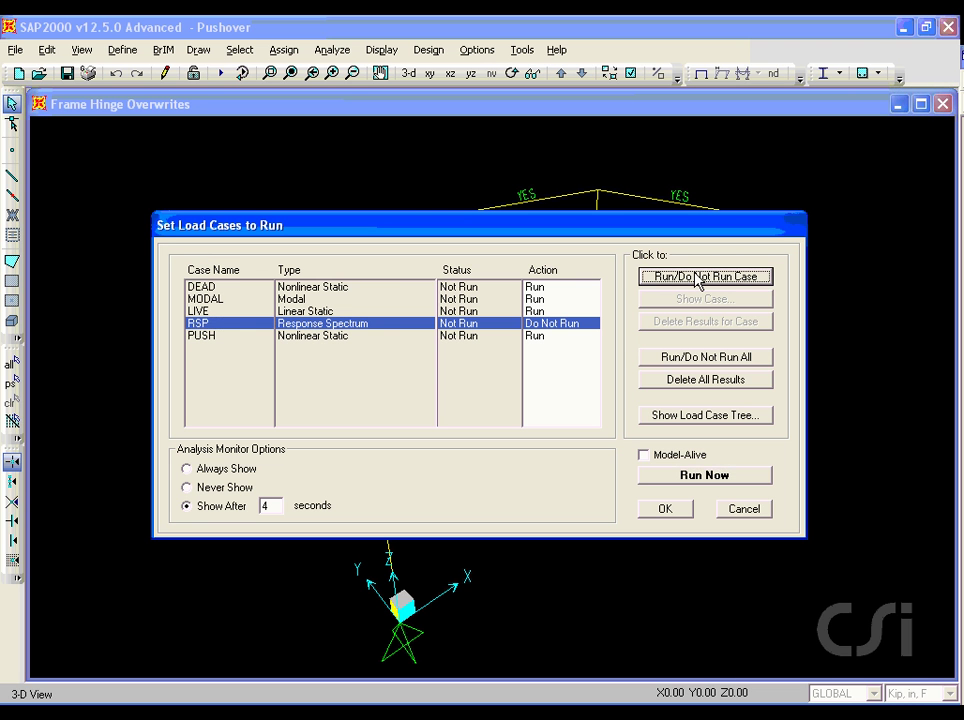
click(701, 476)
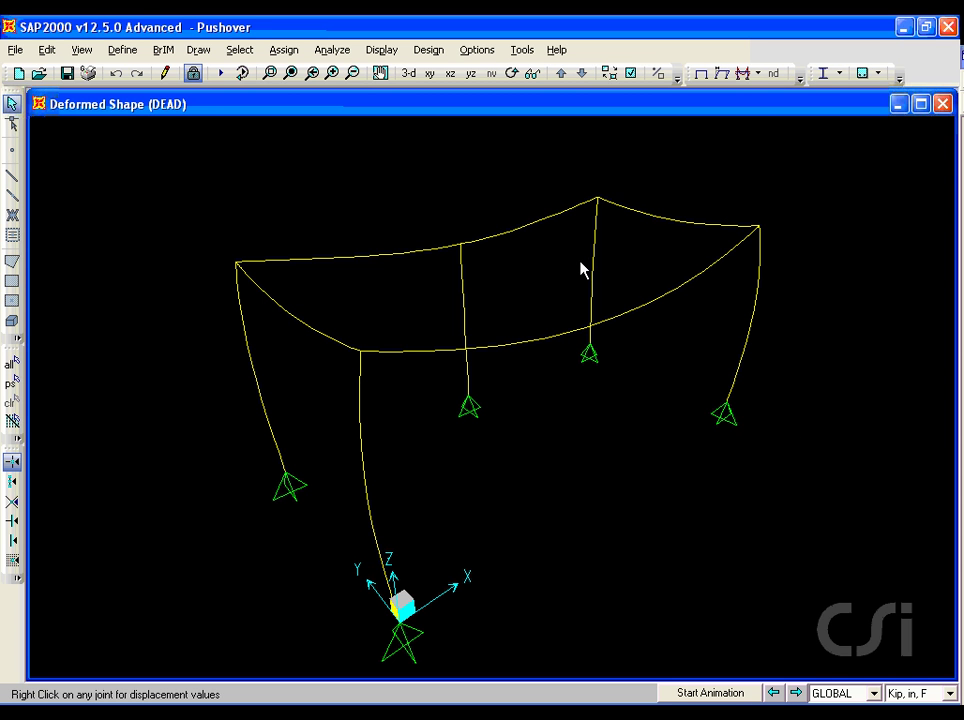
- Switch the deformed shape display from DEAD to the PUSH case at step 1
click(395, 50)
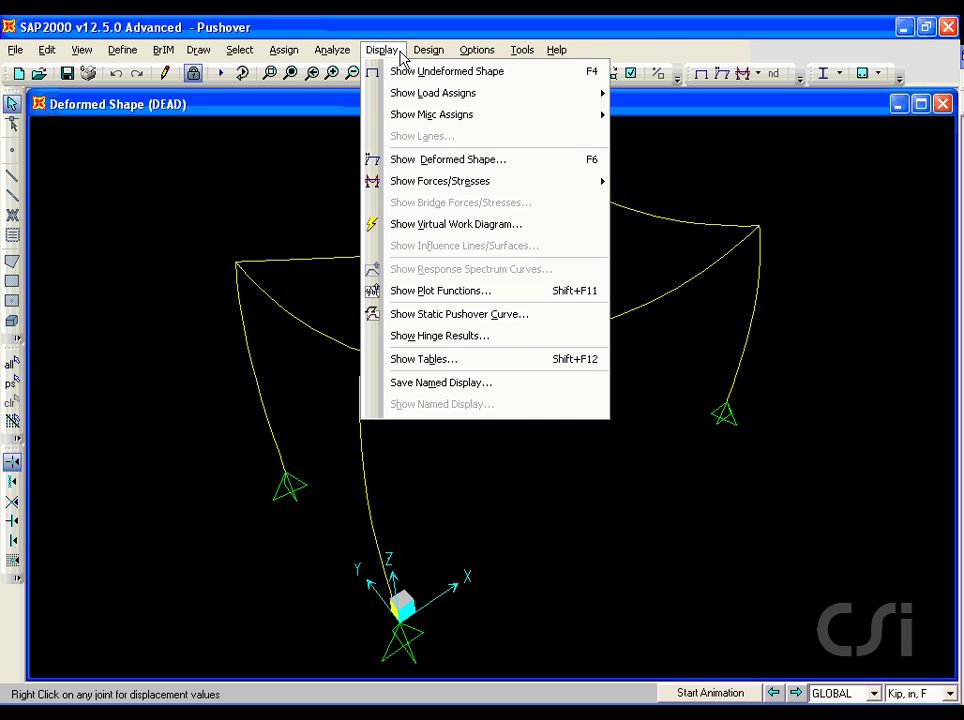
click(467, 160)
click(511, 160)
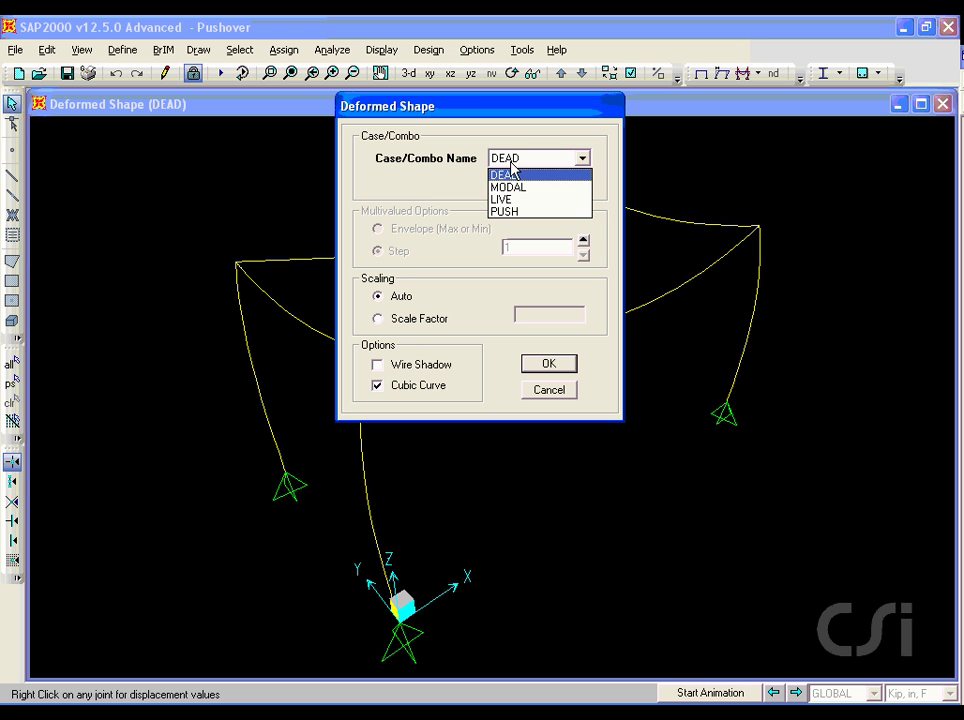
click(510, 212)
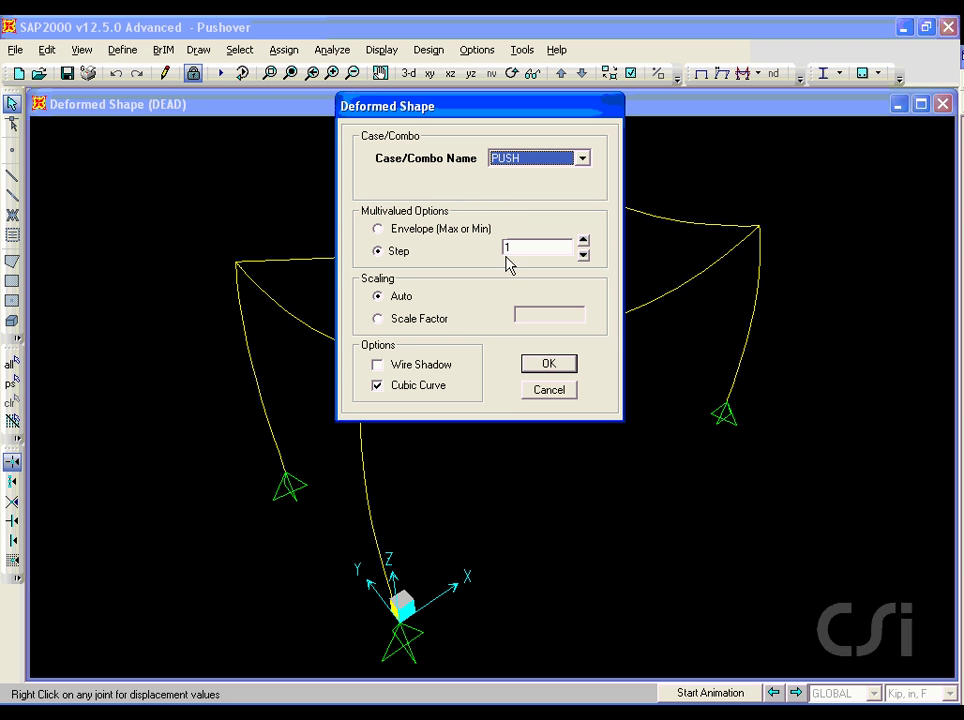
click(547, 366)
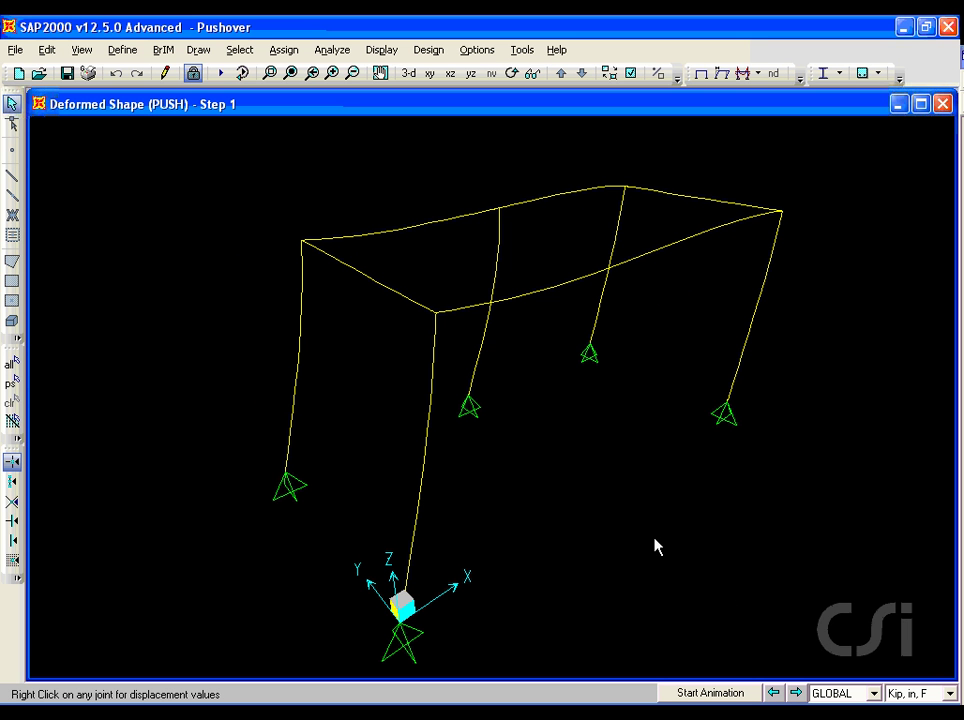
- Step the PUSH deformed shape forward from step 1 to step 9, watching the hinges develop
click(796, 692)
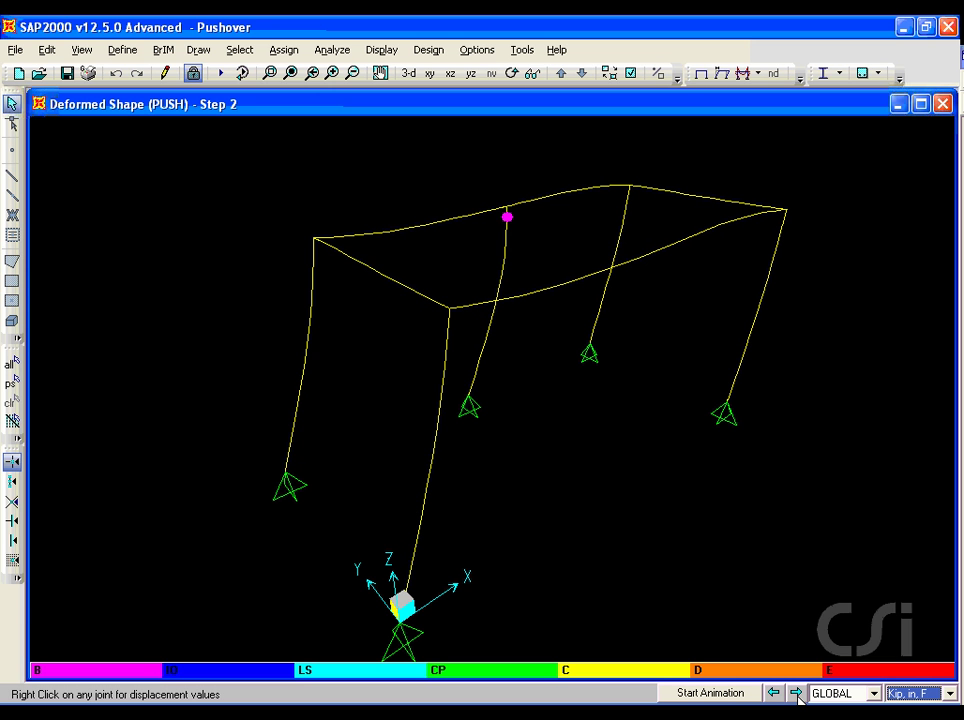
click(796, 692)
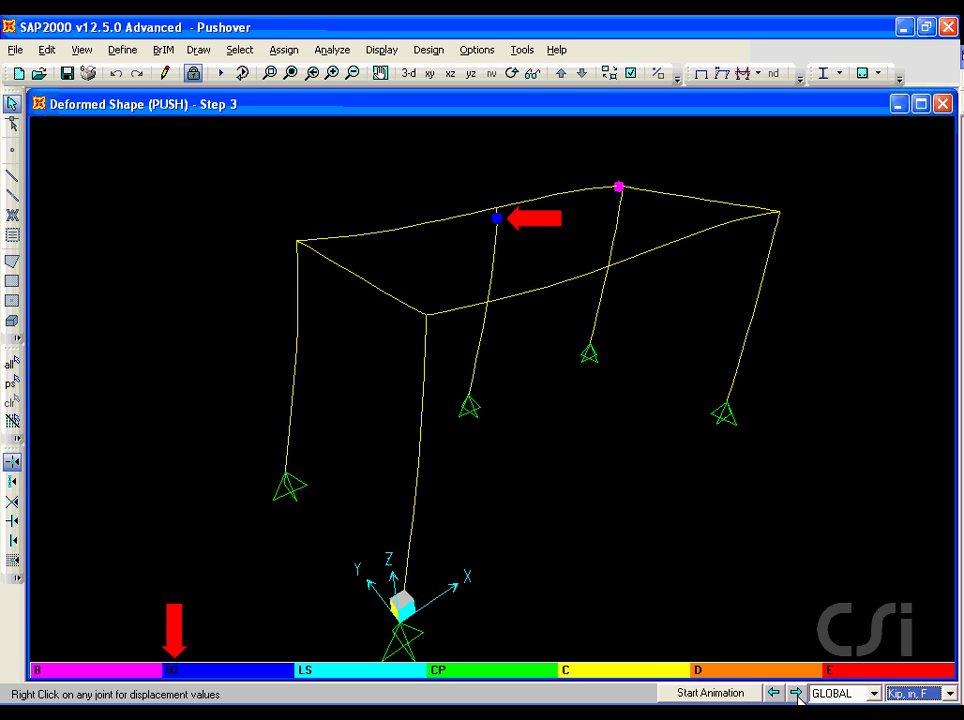
click(796, 692)
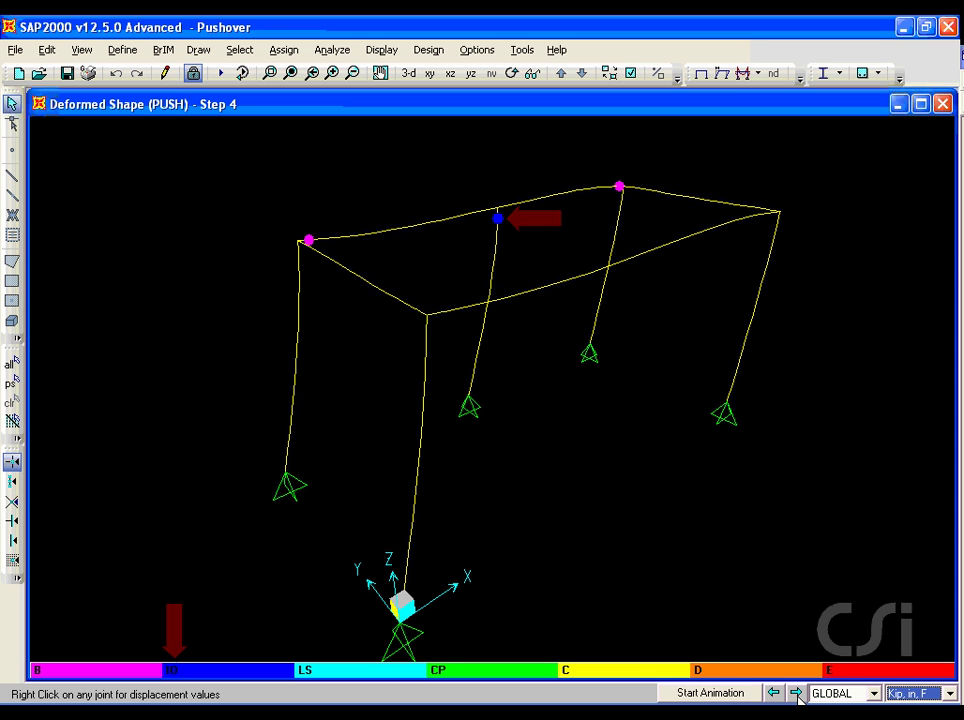
click(796, 692)
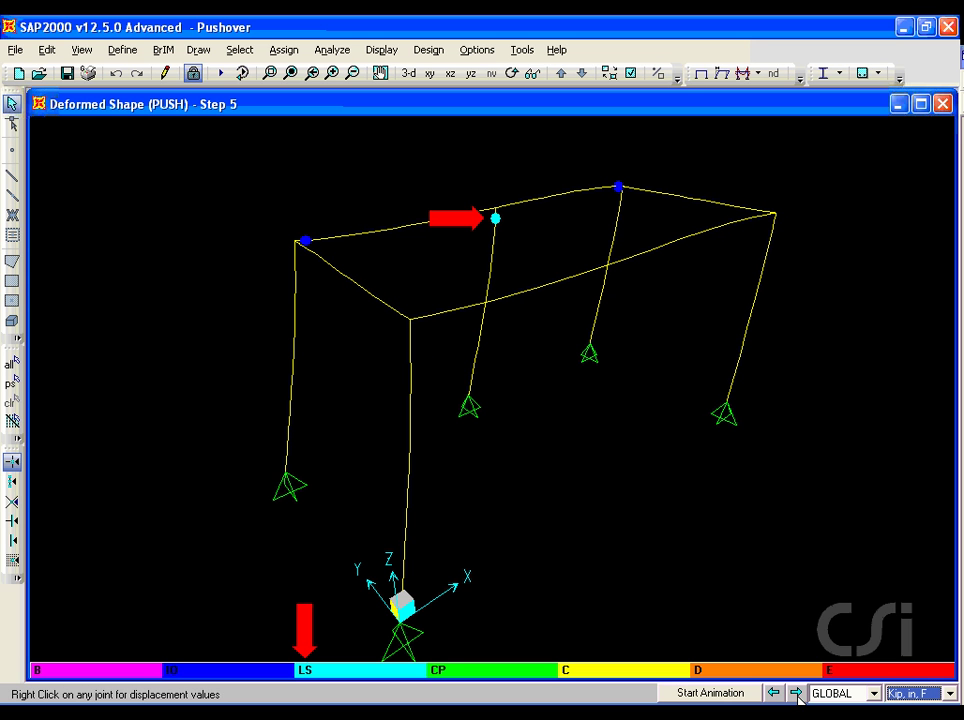
click(796, 692)
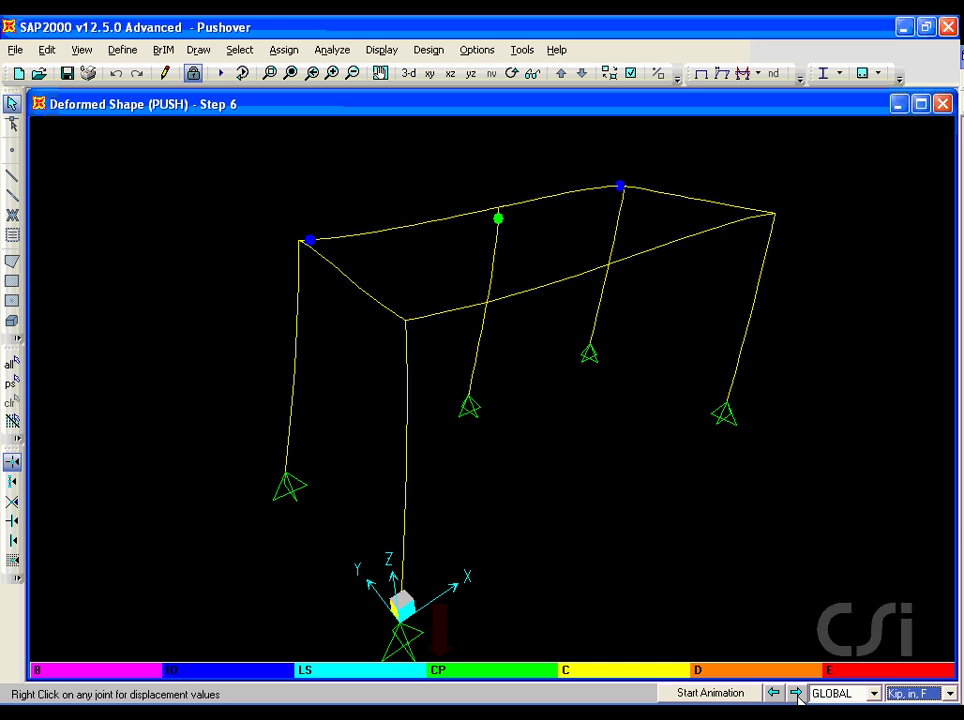
click(796, 692)
click(796, 692)
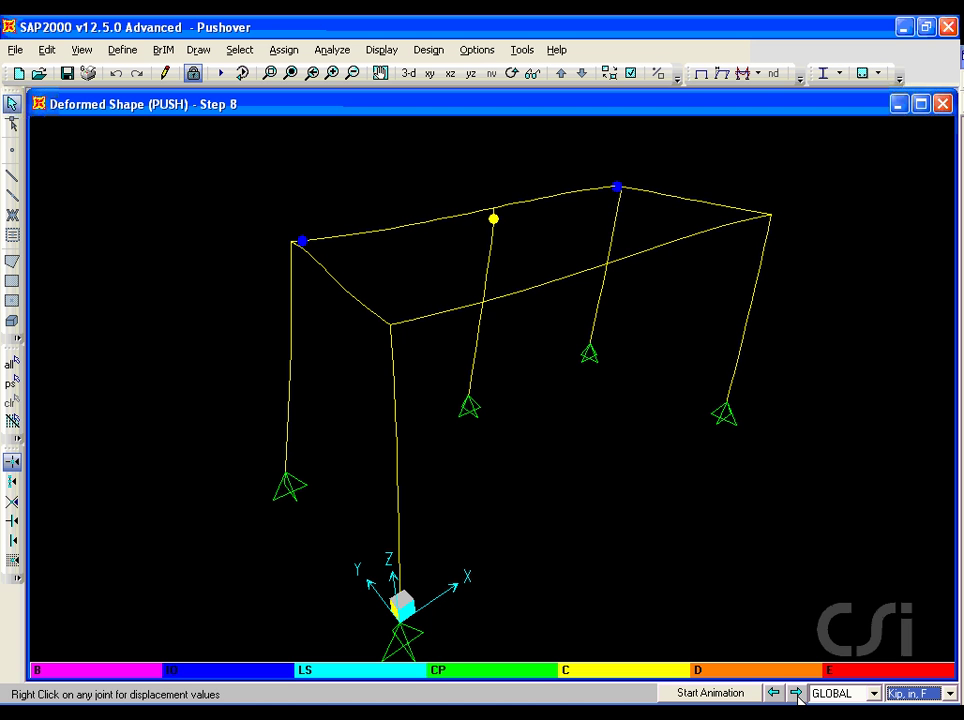
click(796, 692)
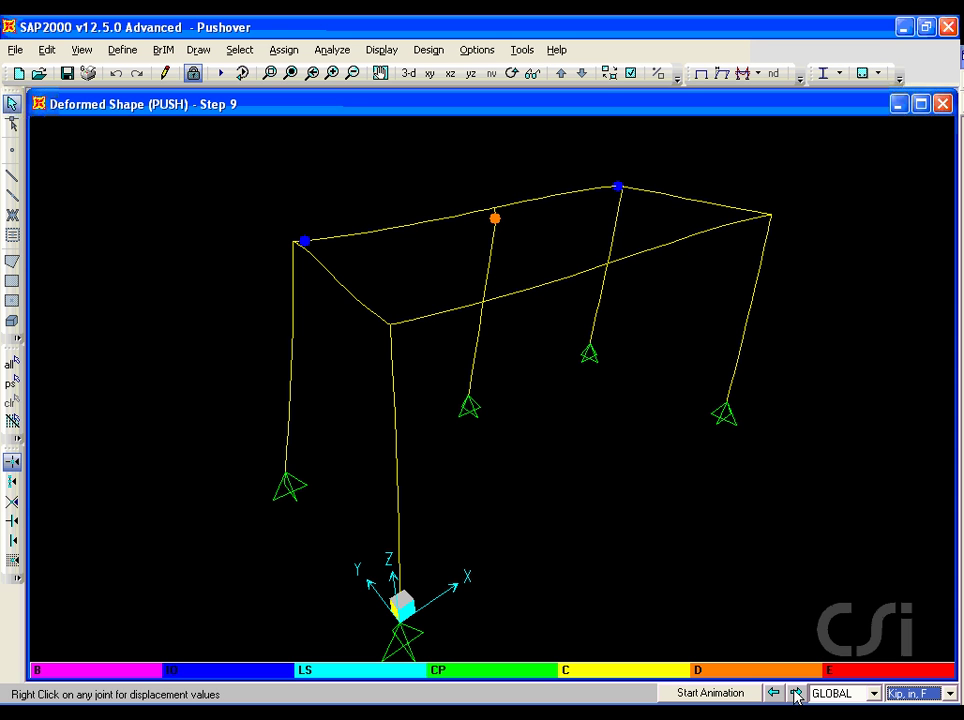
- Display the PUSH static pushover curve of base shear versus monitored displacement
click(381, 49)
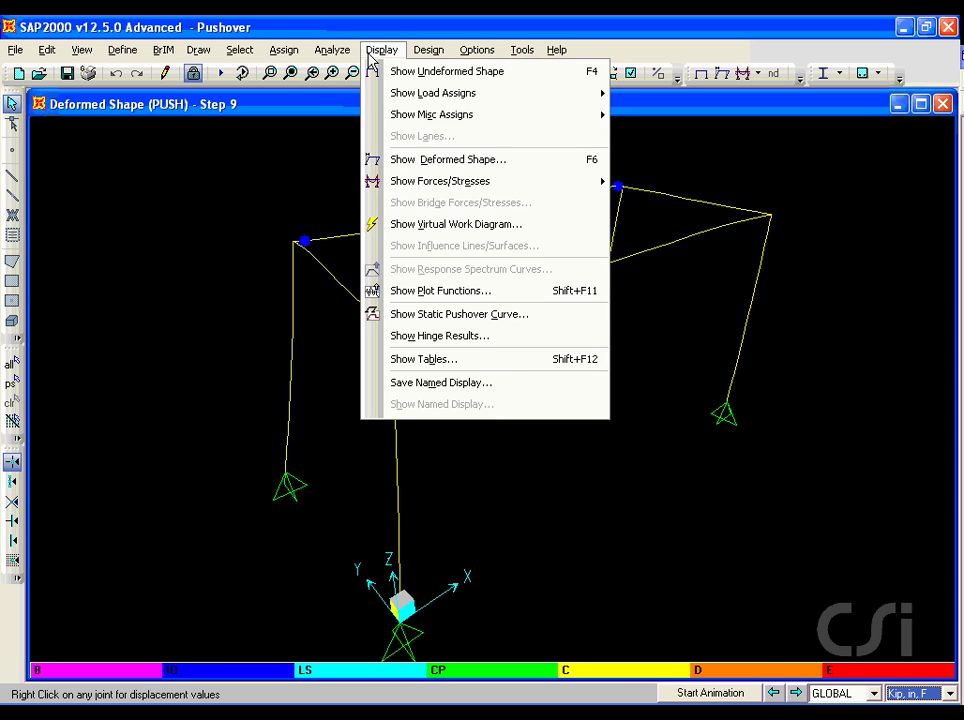
click(427, 316)
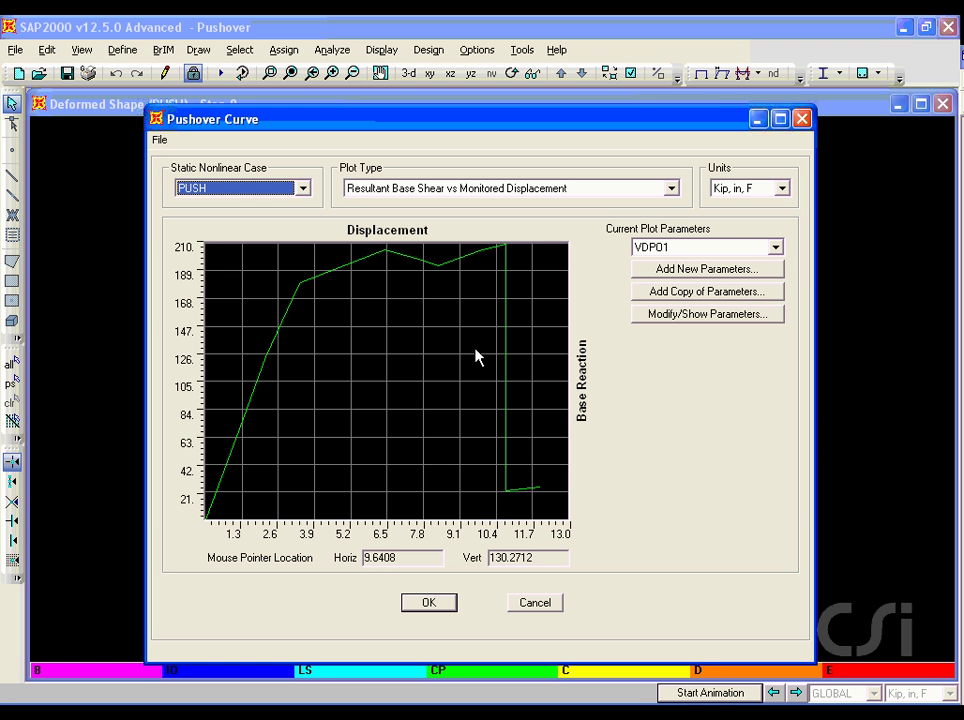
- Switch the plot to ATC-40 capacity spectrum with Ca and Cv set to 0.6, and update it
click(597, 192)
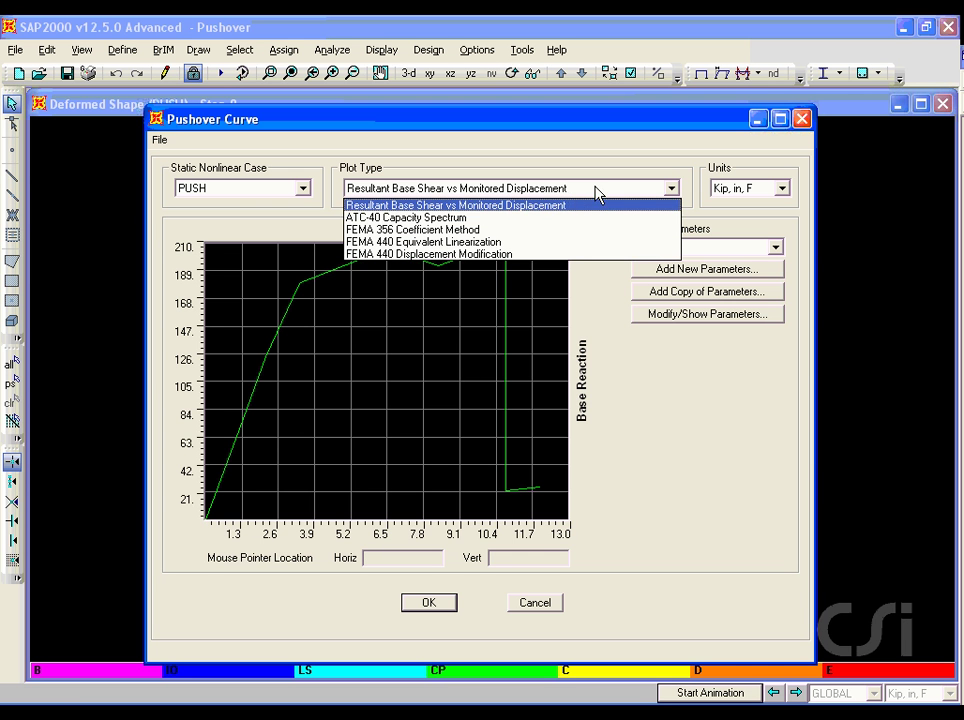
click(457, 218)
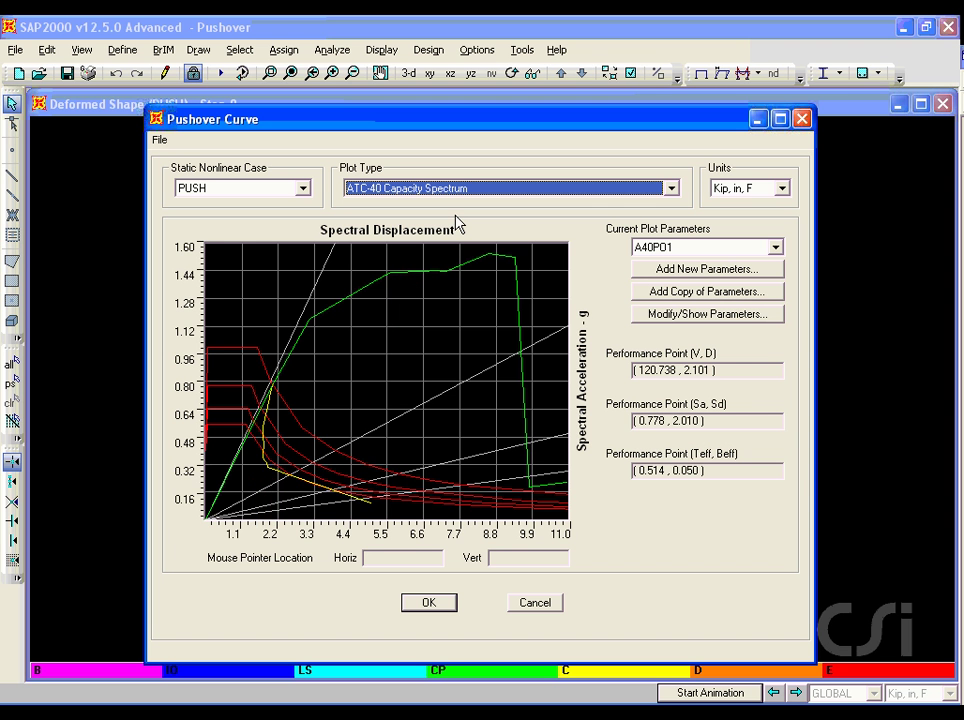
click(688, 316)
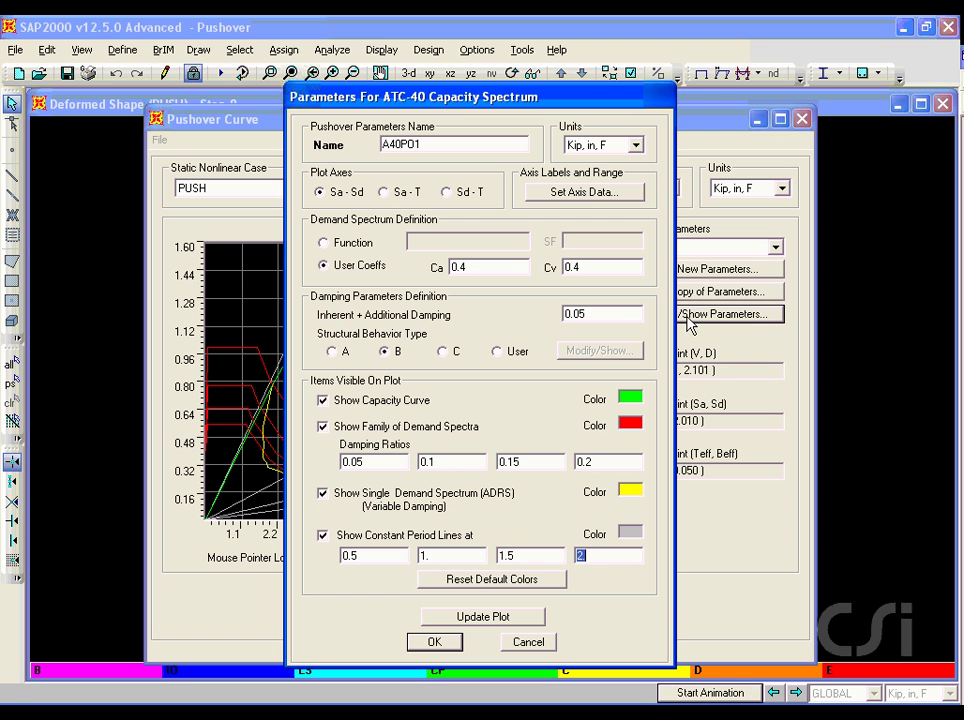
double_click(510, 268)
text(.6)
double_click(615, 268)
text(.6)
click(477, 617)
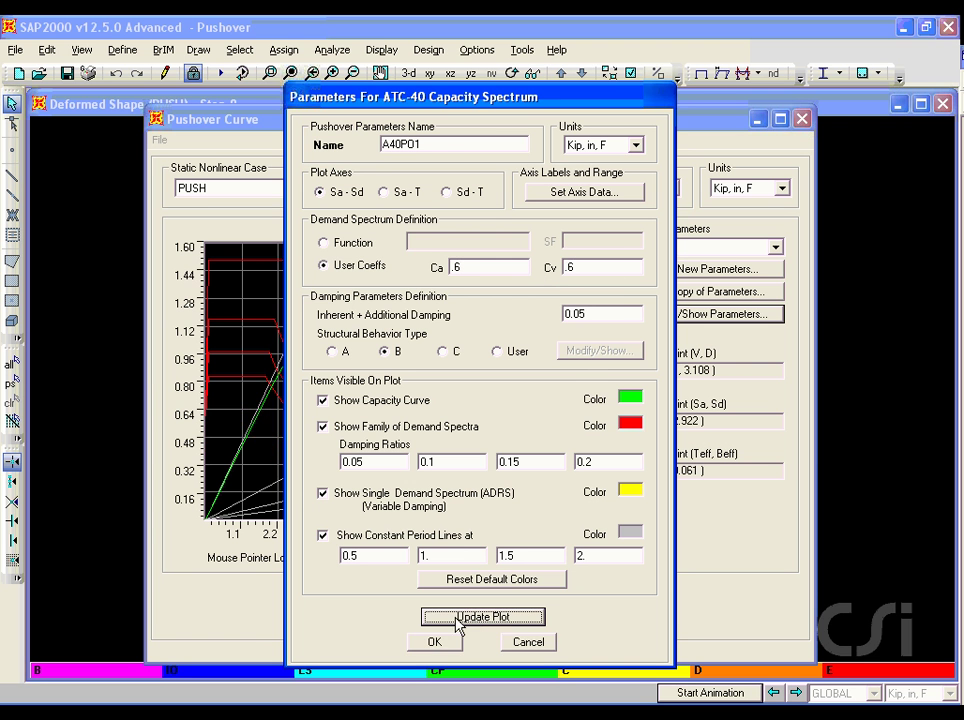
click(434, 641)
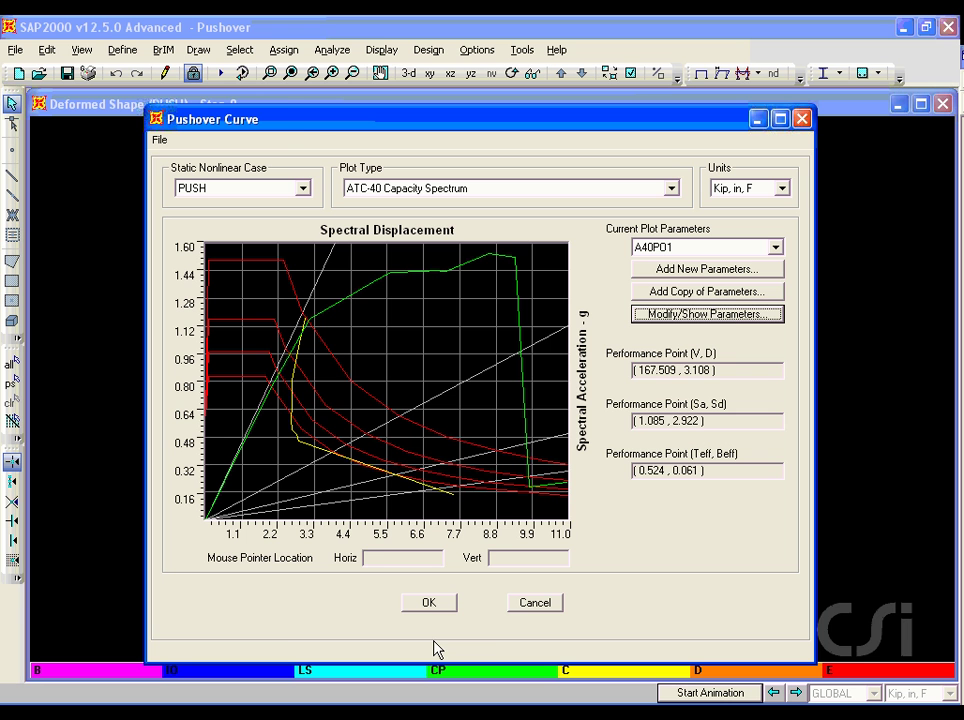
- Change the ATC-40 Ca and Cv coefficients to 1 and redraw the capacity spectrum
click(733, 318)
double_click(516, 268)
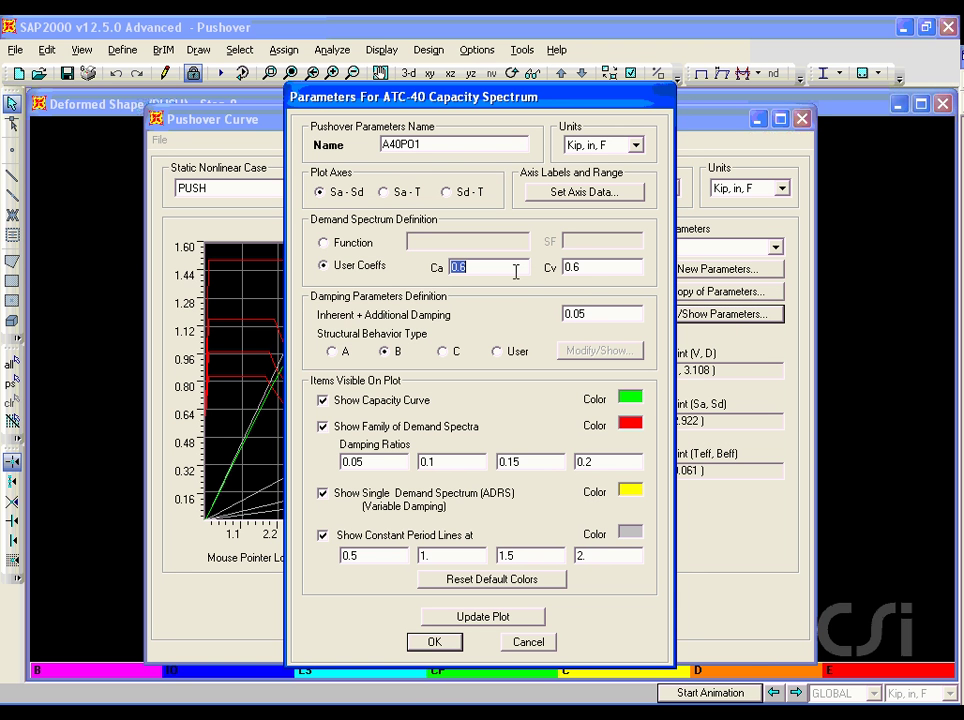
text(1)
double_click(619, 266)
text(1)
click(495, 618)
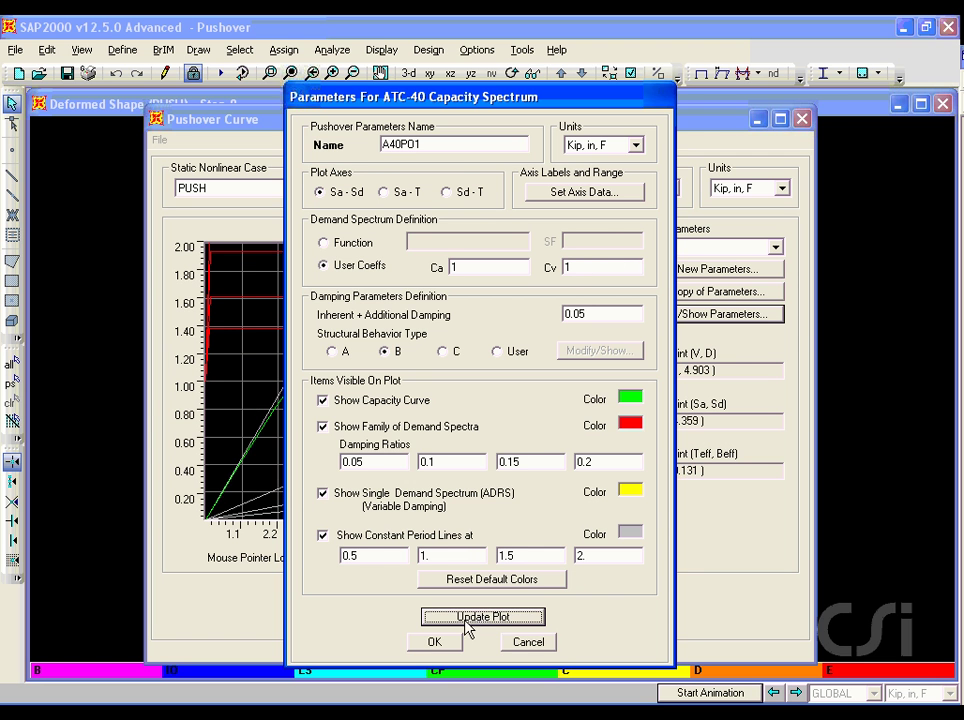
click(437, 642)
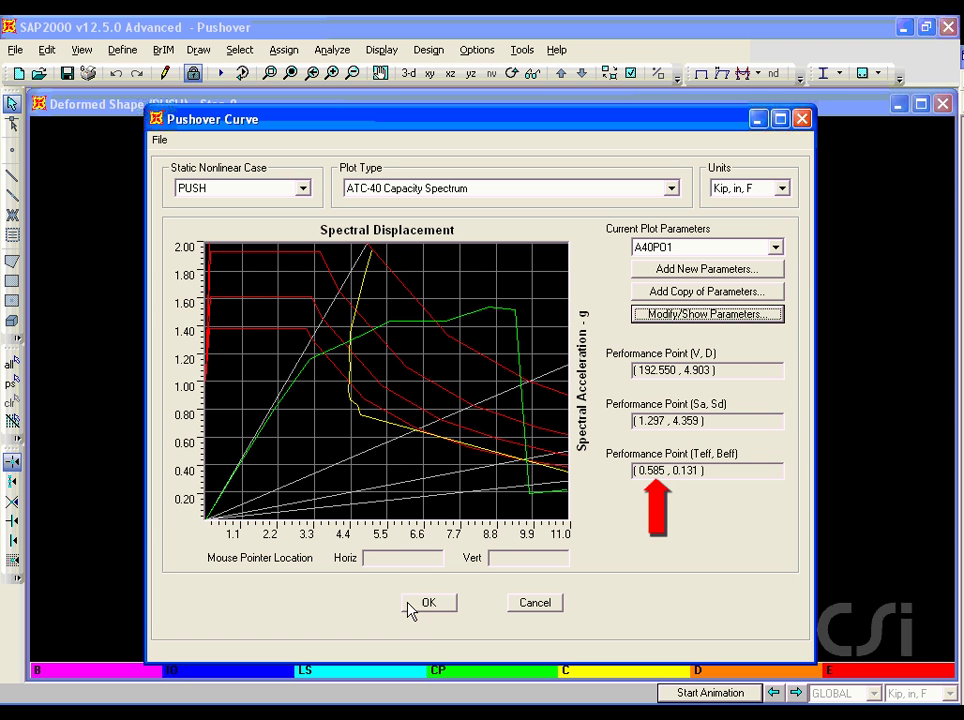
- Review the ATC-40 capacity spectrum results table, then close it and the pushover window
click(159, 141)
click(165, 222)
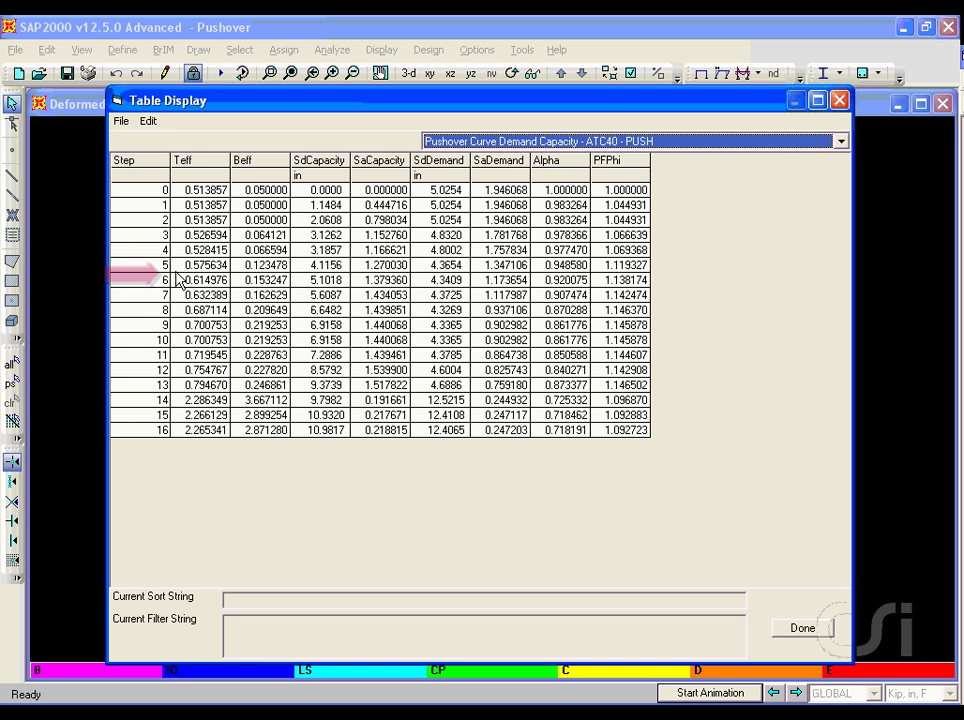
click(804, 629)
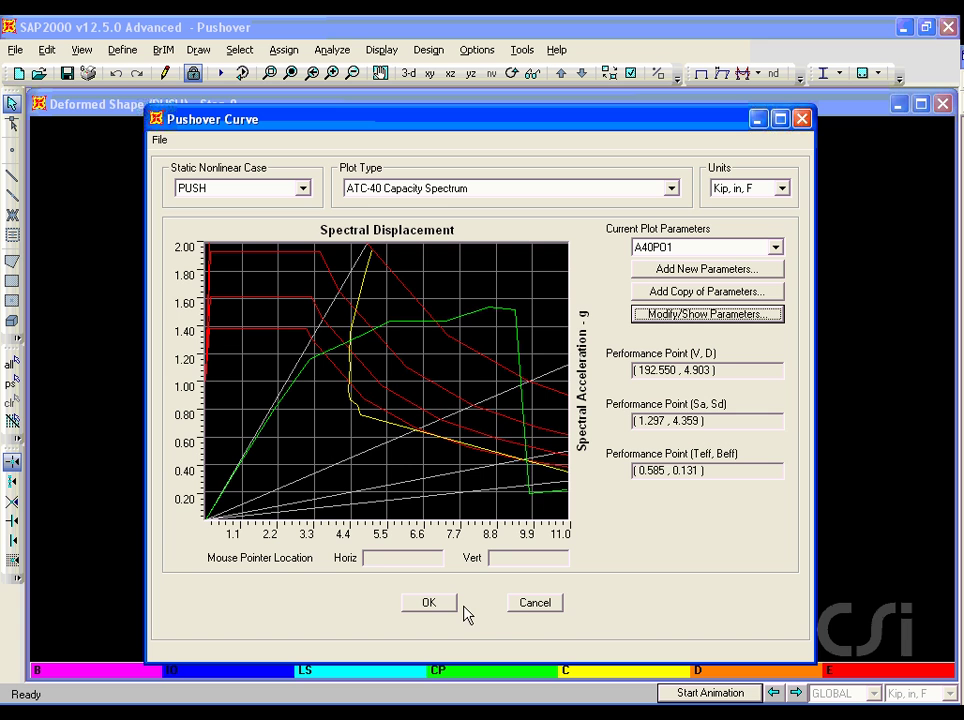
click(438, 604)
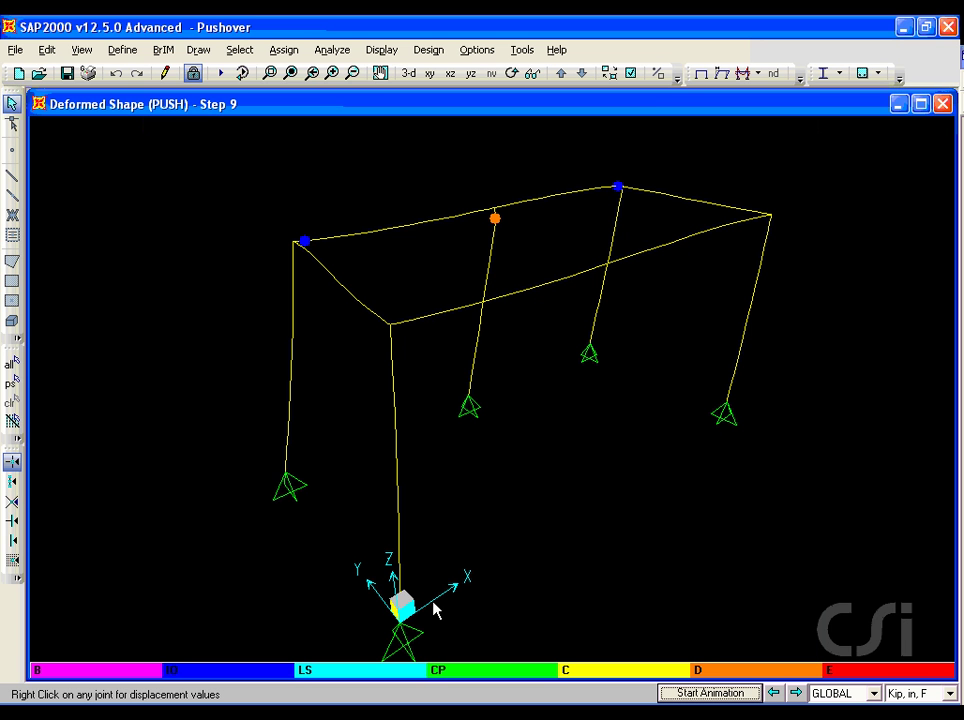
- Set the PUSH deformed shape to step 5, then advance it to step 6
click(384, 50)
click(404, 162)
double_click(524, 246)
text(5)
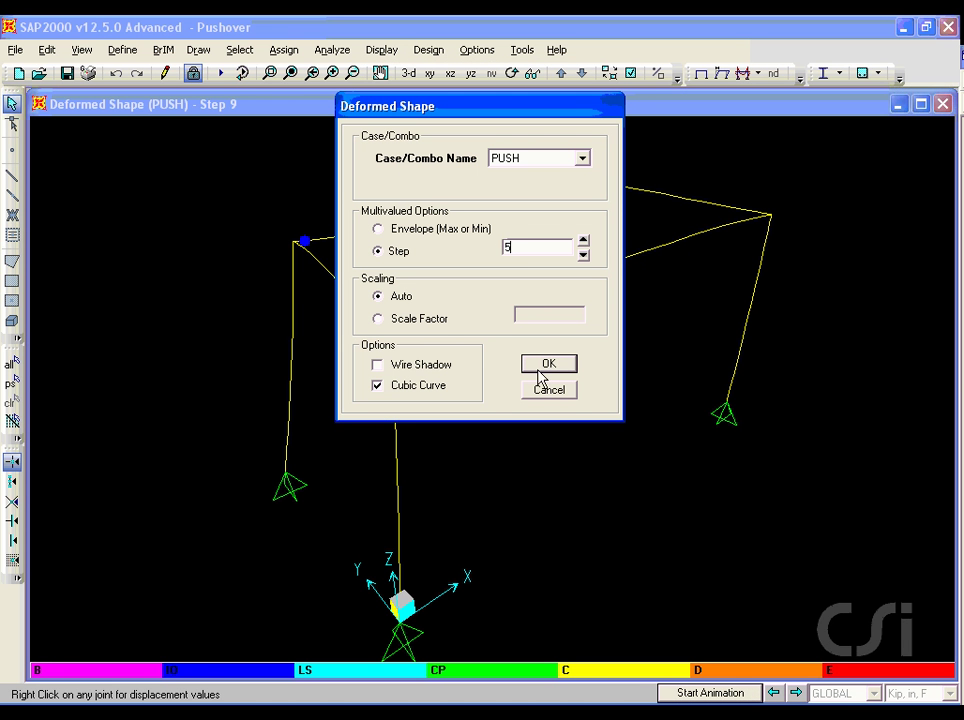
click(540, 366)
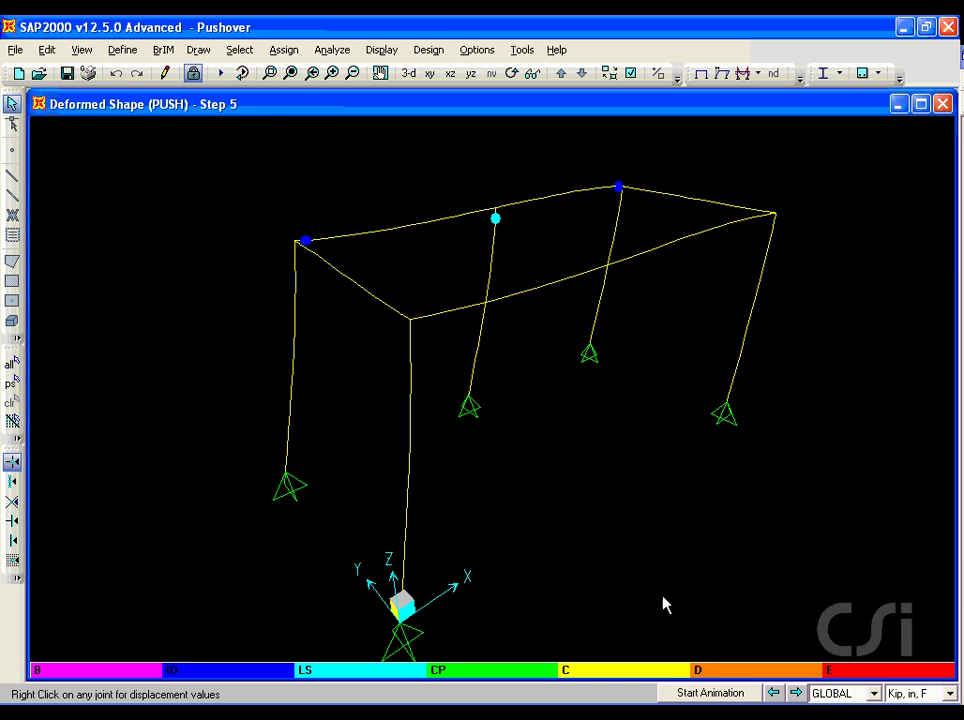
click(796, 692)
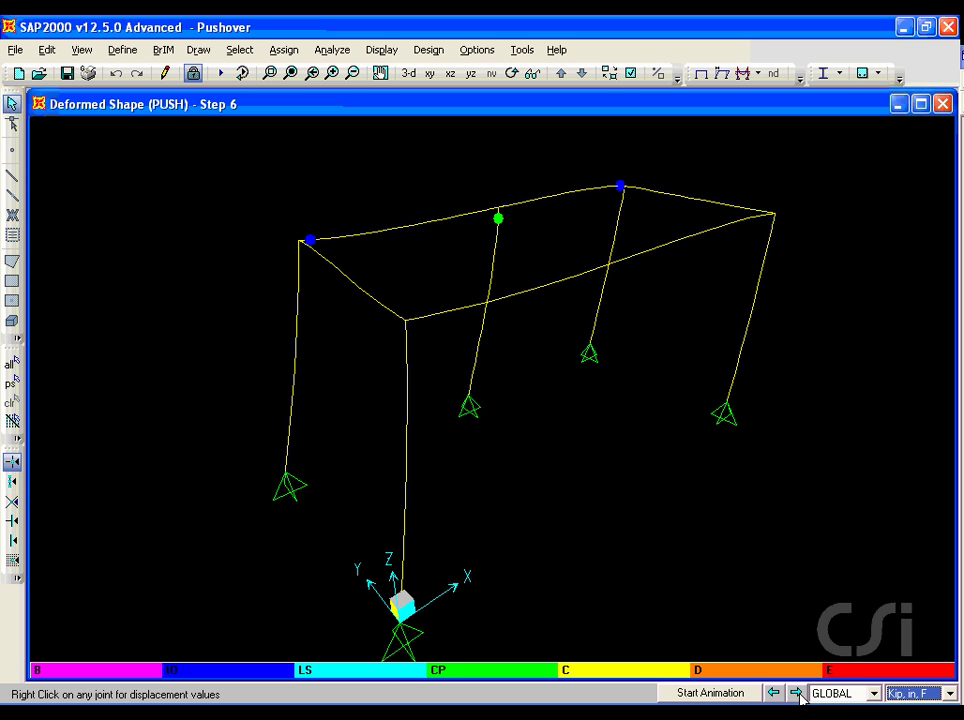
click(797, 693)
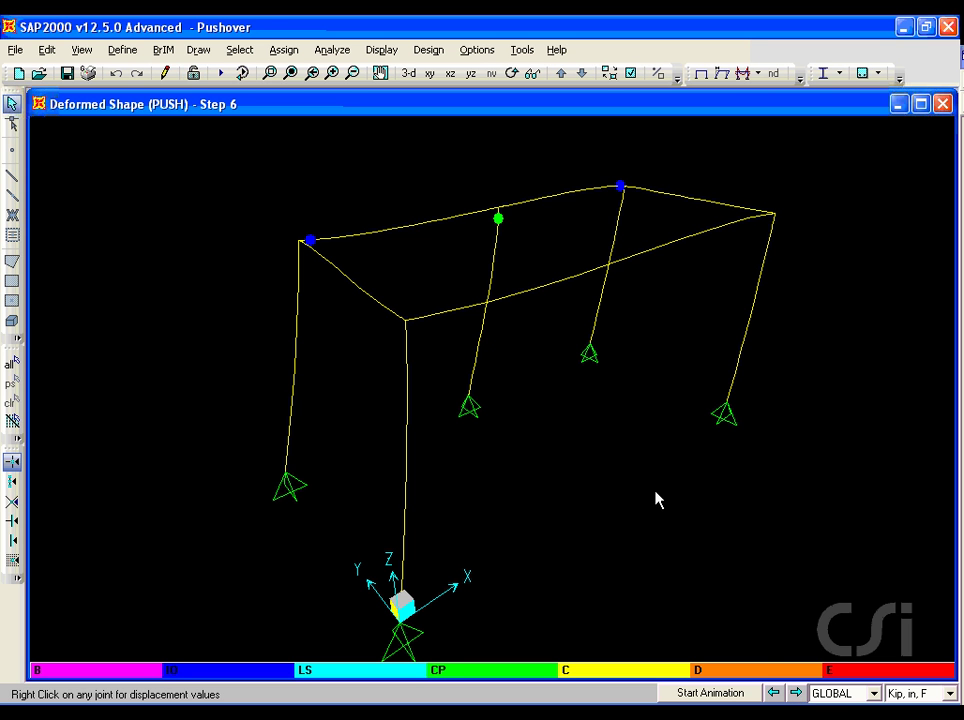
- Plot hinge 10H2's results with the hinge backbone and both border options shown
click(385, 50)
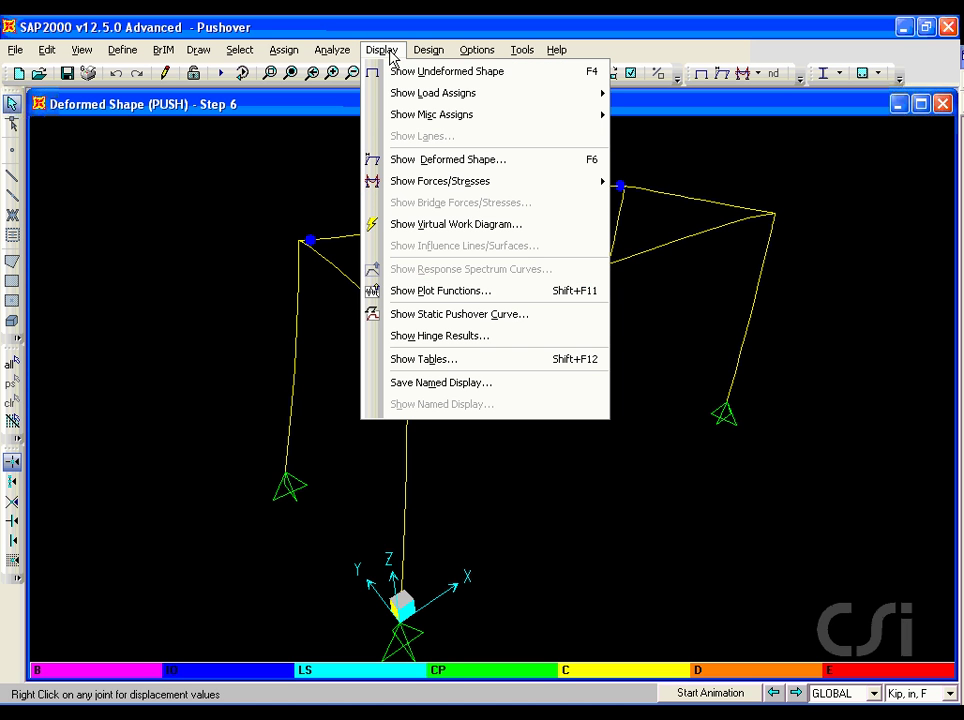
click(420, 340)
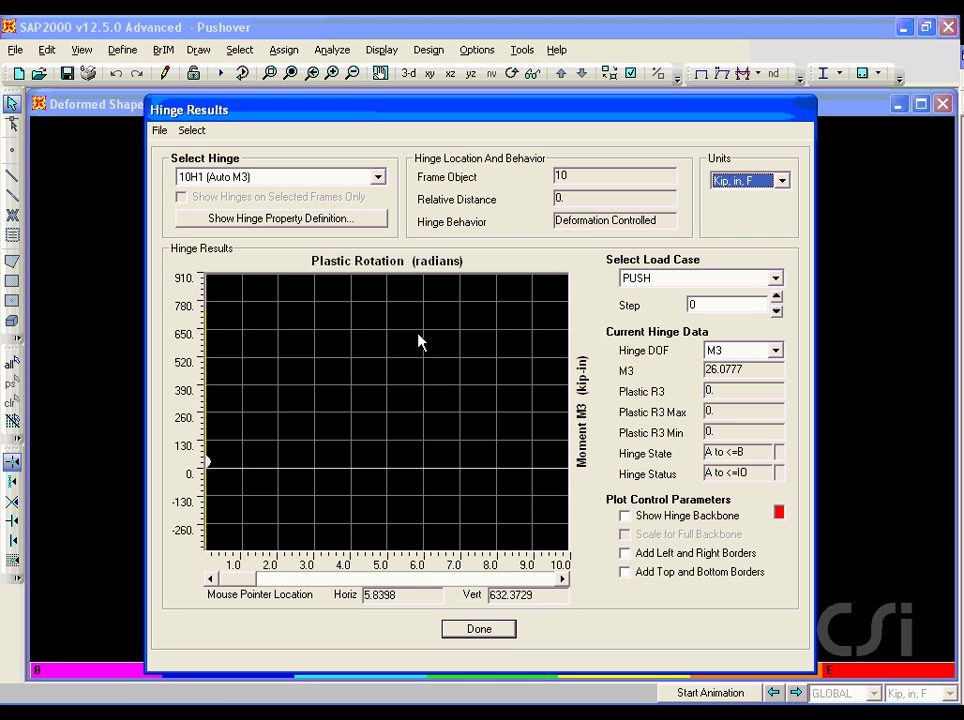
click(380, 177)
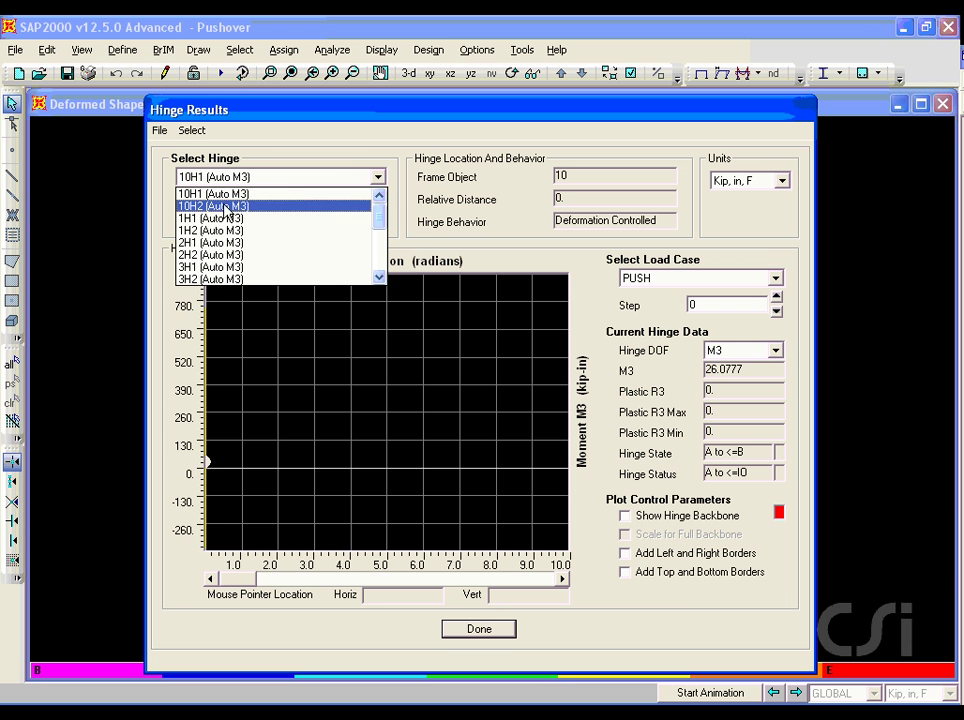
click(236, 207)
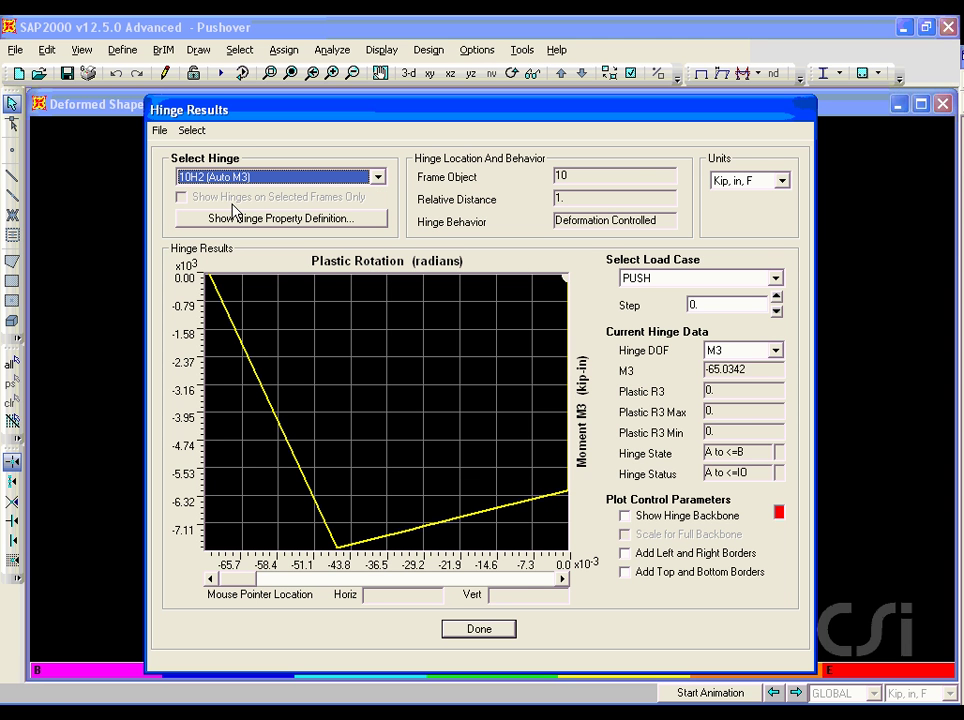
click(625, 516)
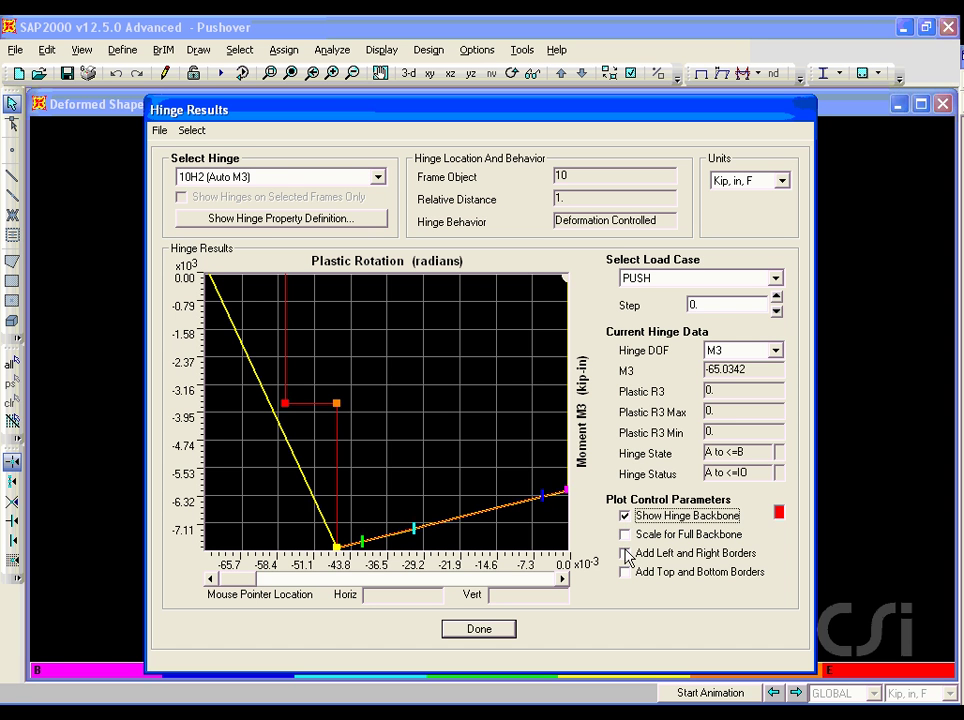
click(625, 553)
click(625, 572)
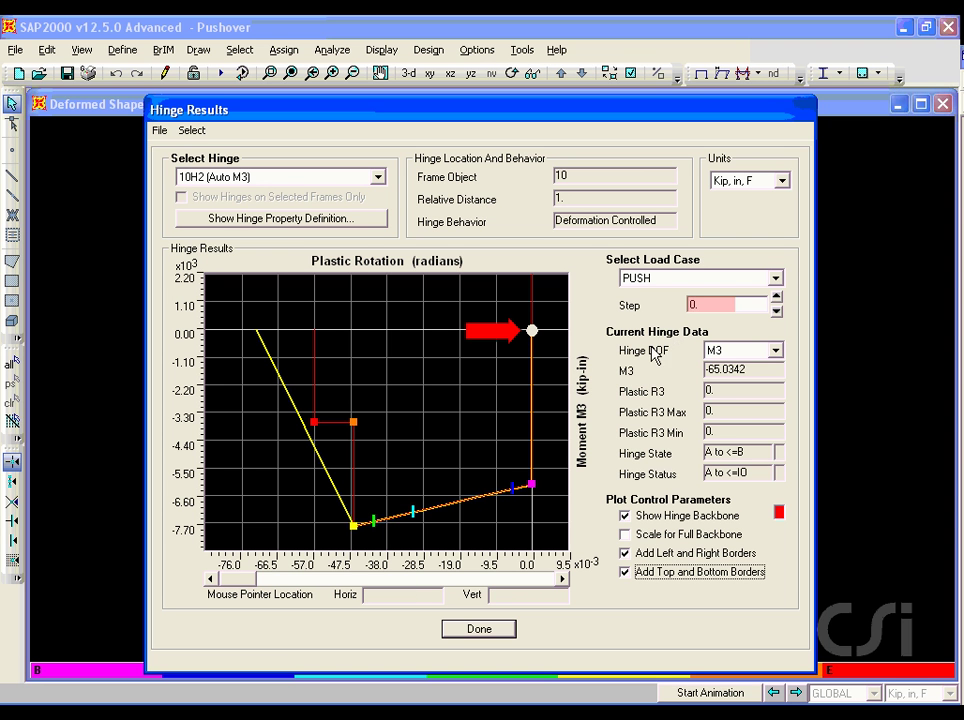
- Step hinge 10H2's response through PUSH to step 14, past E, then close the viewer
click(563, 580)
click(563, 580)
click(563, 580)
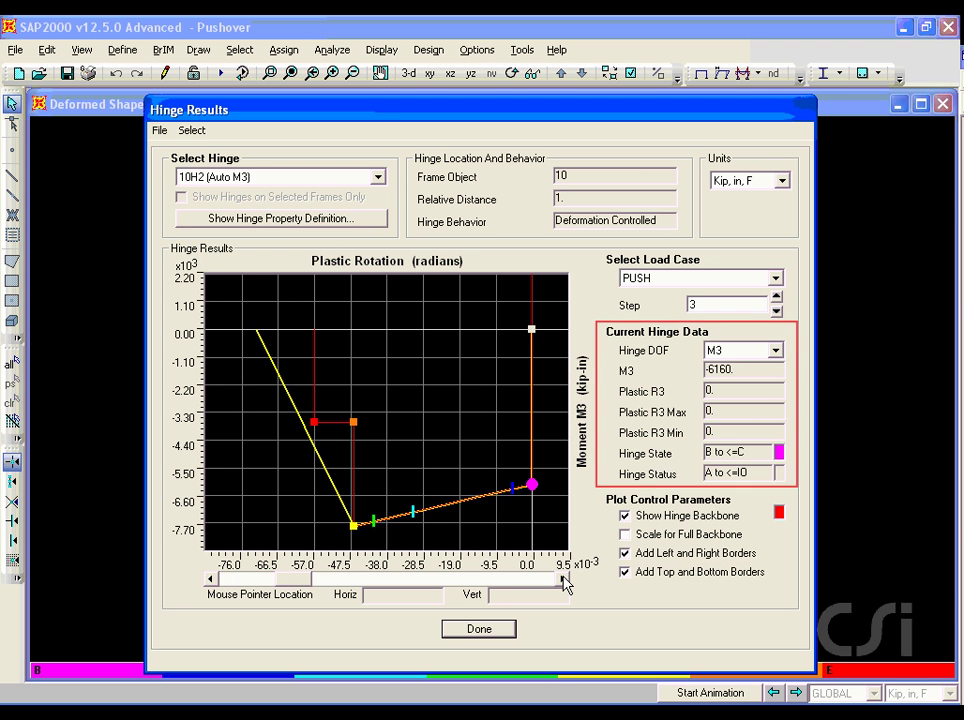
click(563, 580)
click(563, 580)
click(563, 580)
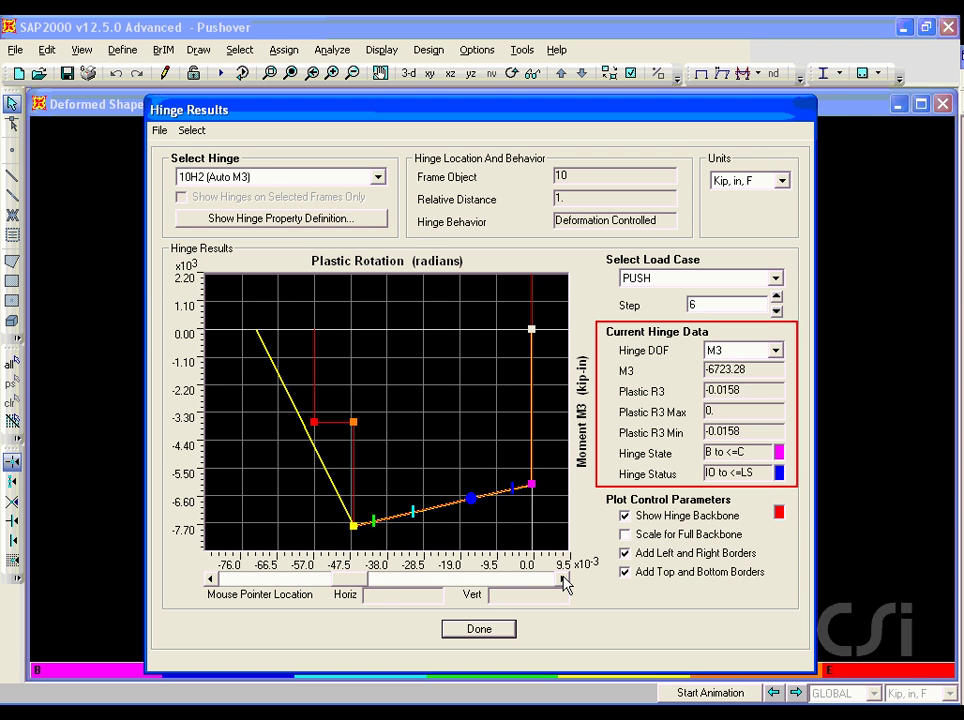
click(563, 580)
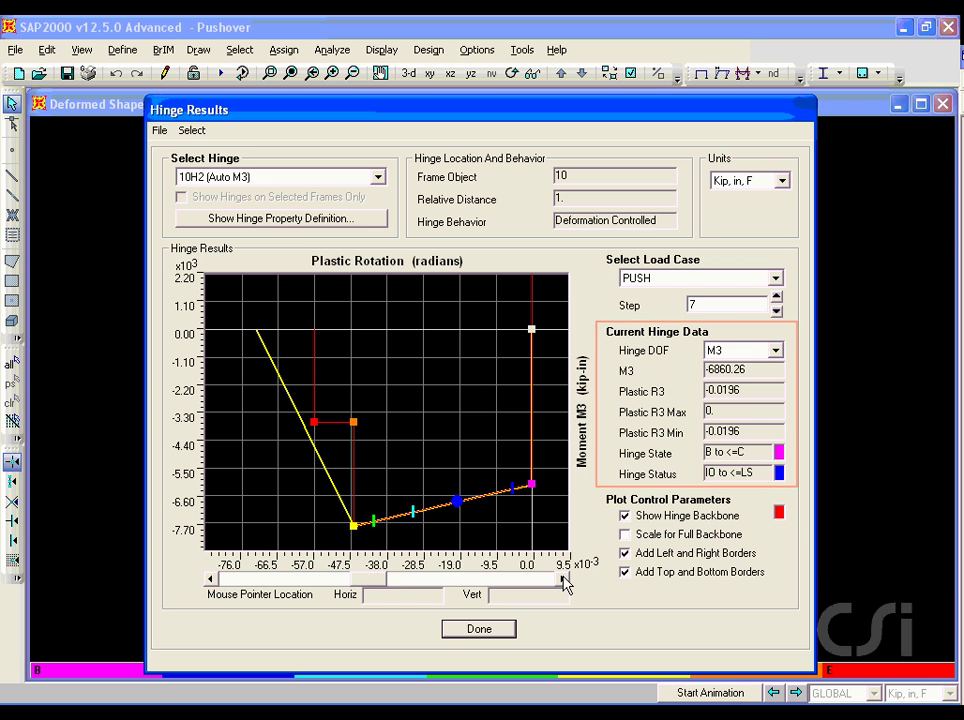
click(563, 580)
click(563, 580)
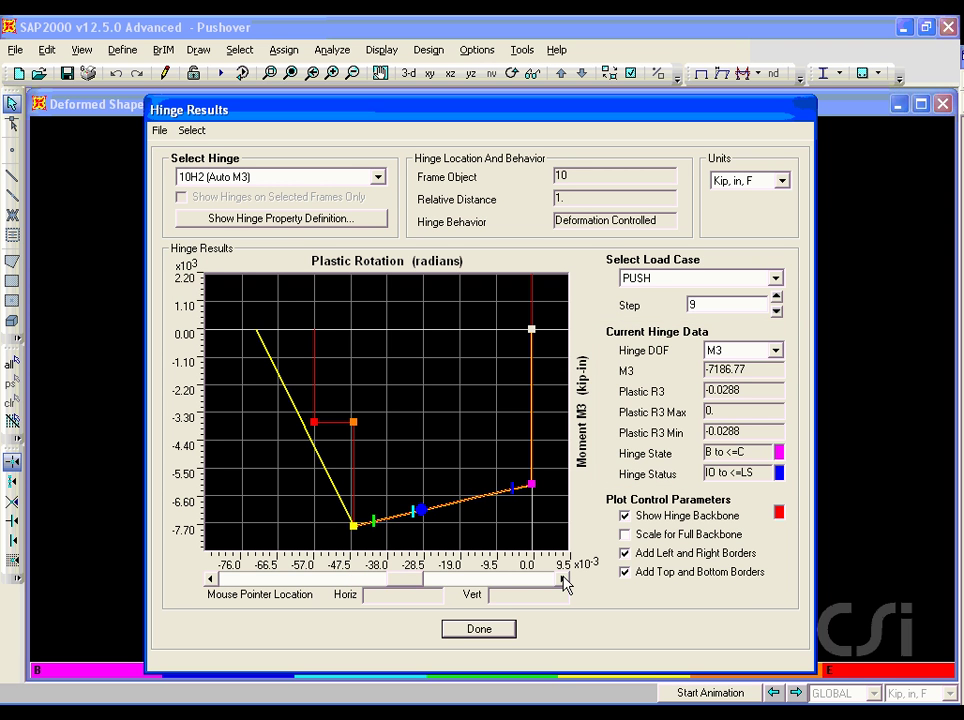
click(563, 580)
click(563, 580)
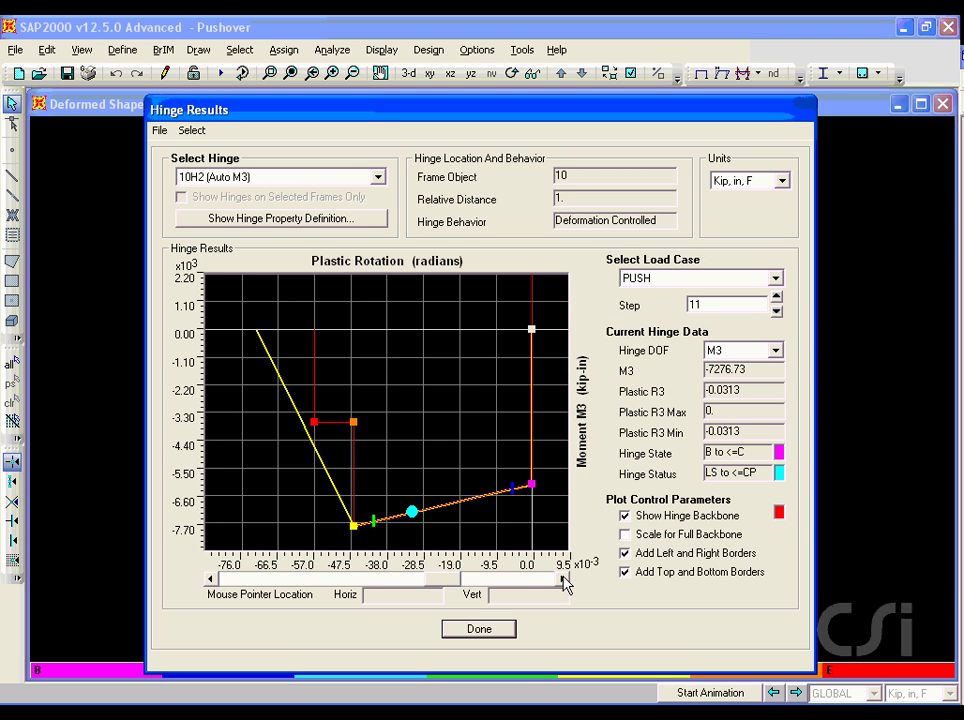
click(563, 580)
click(563, 580)
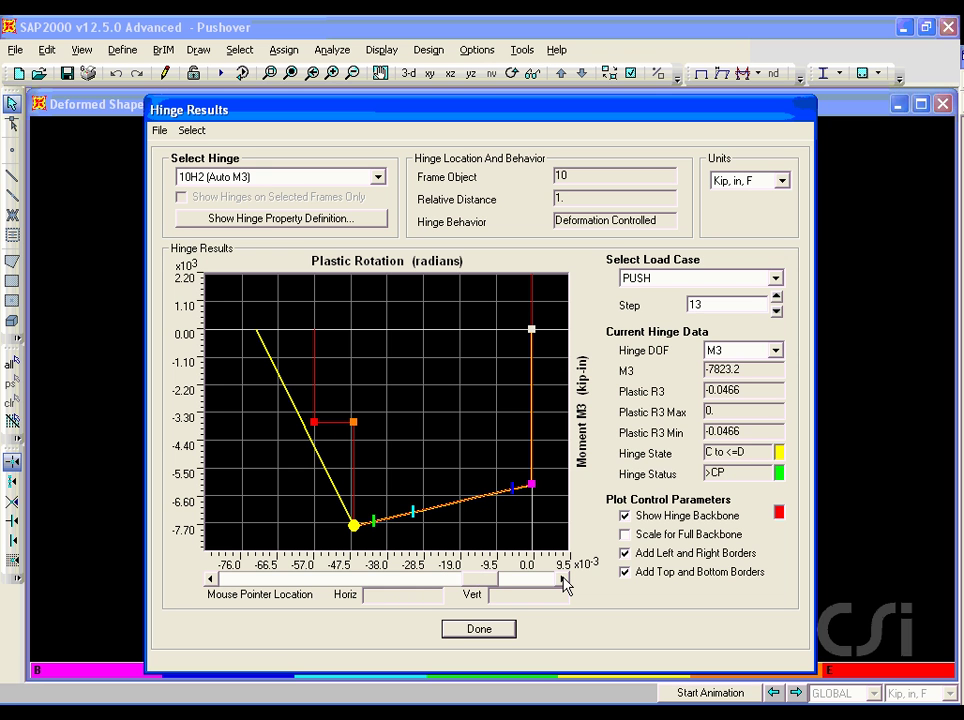
click(563, 580)
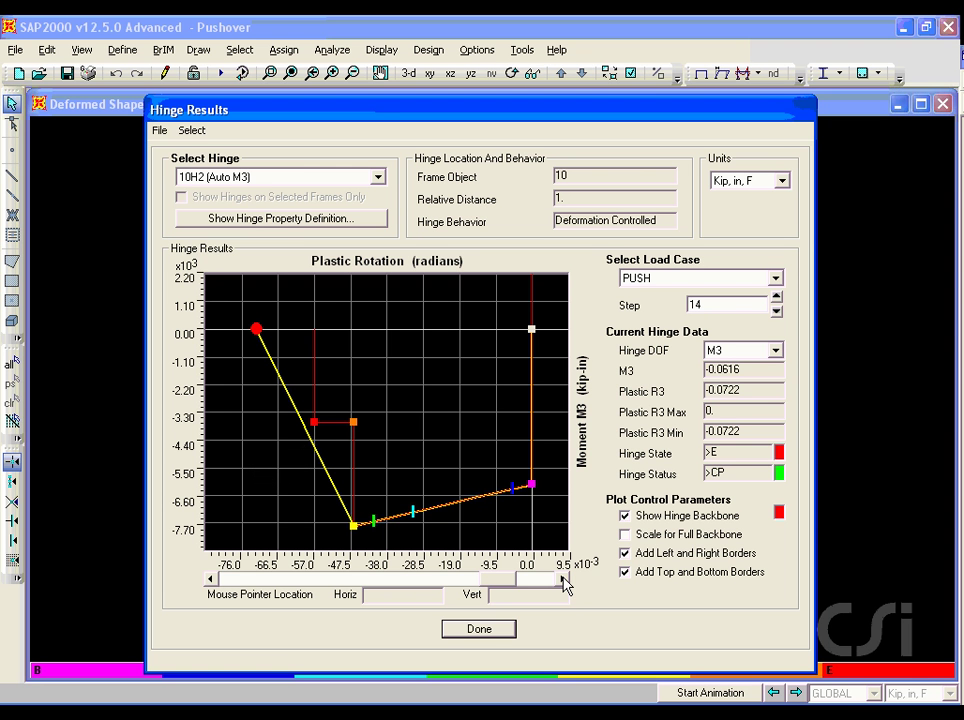
click(481, 630)
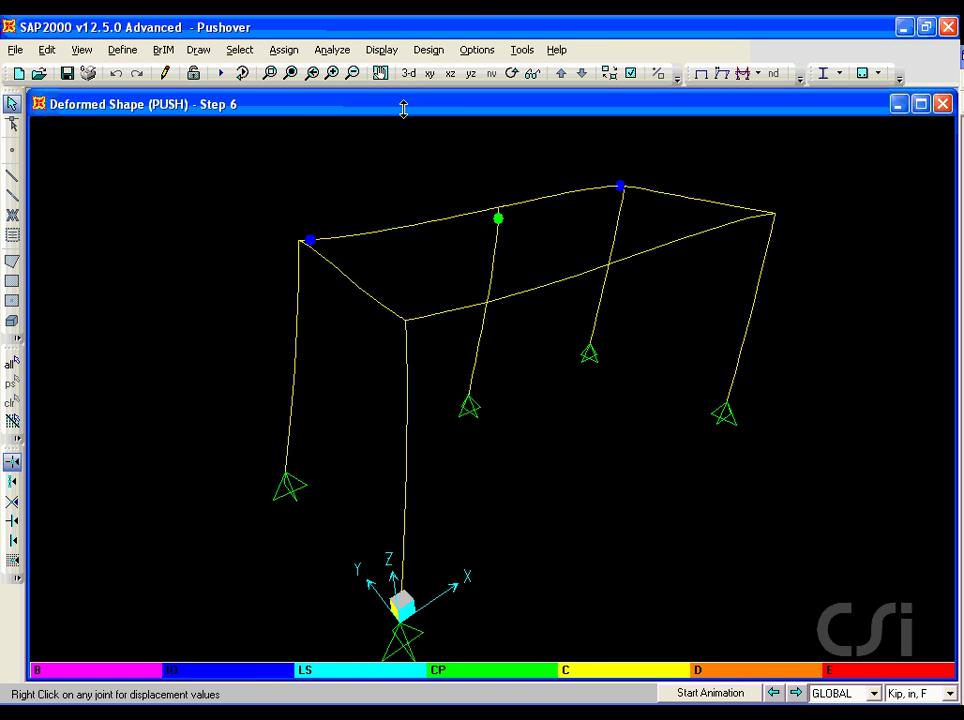
- Display the Moment 3-3 frame force diagrams for the PUSH case
click(381, 50)
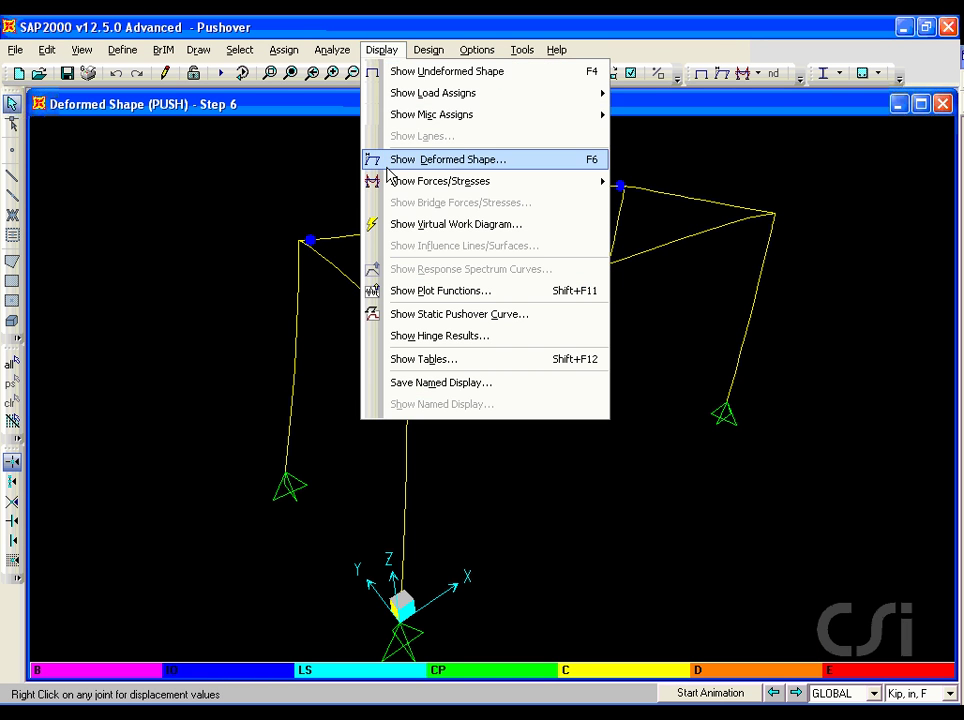
mouse_move(460, 186)
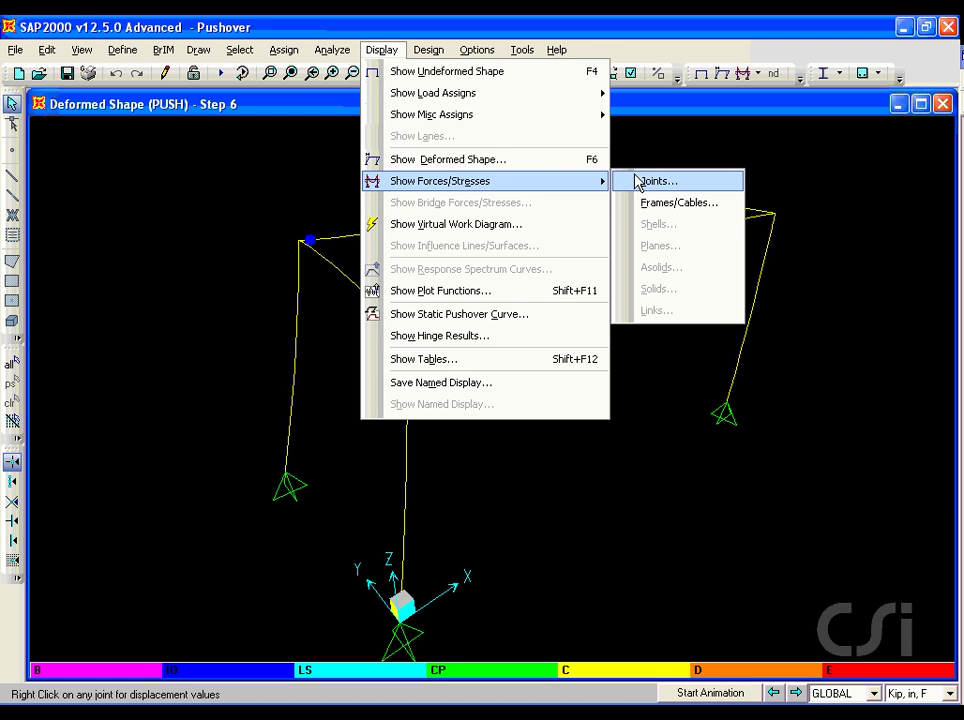
click(694, 204)
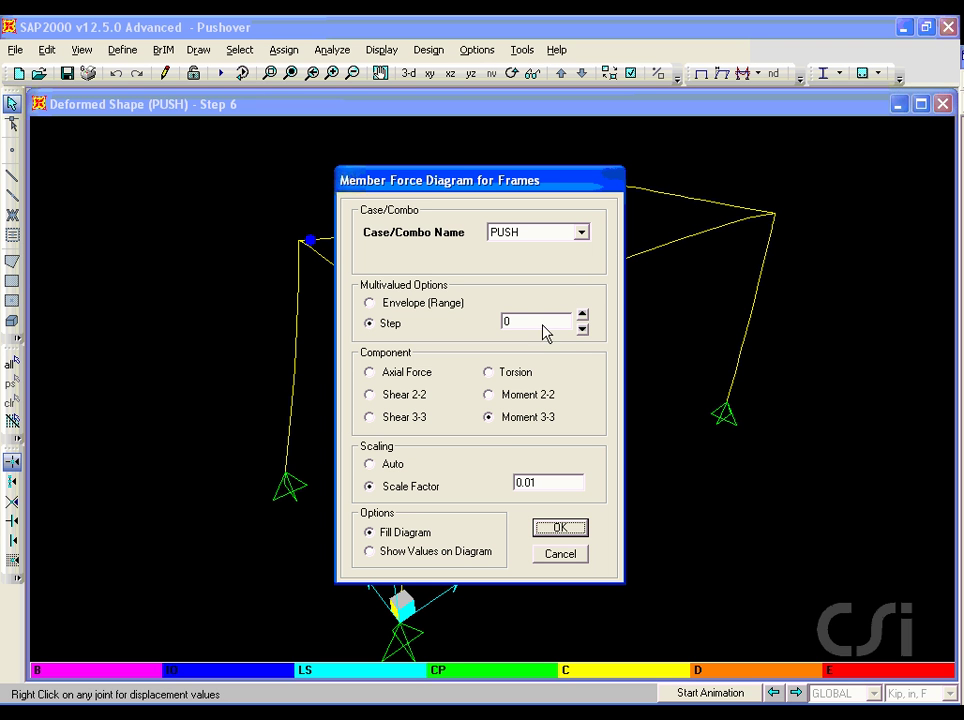
click(558, 532)
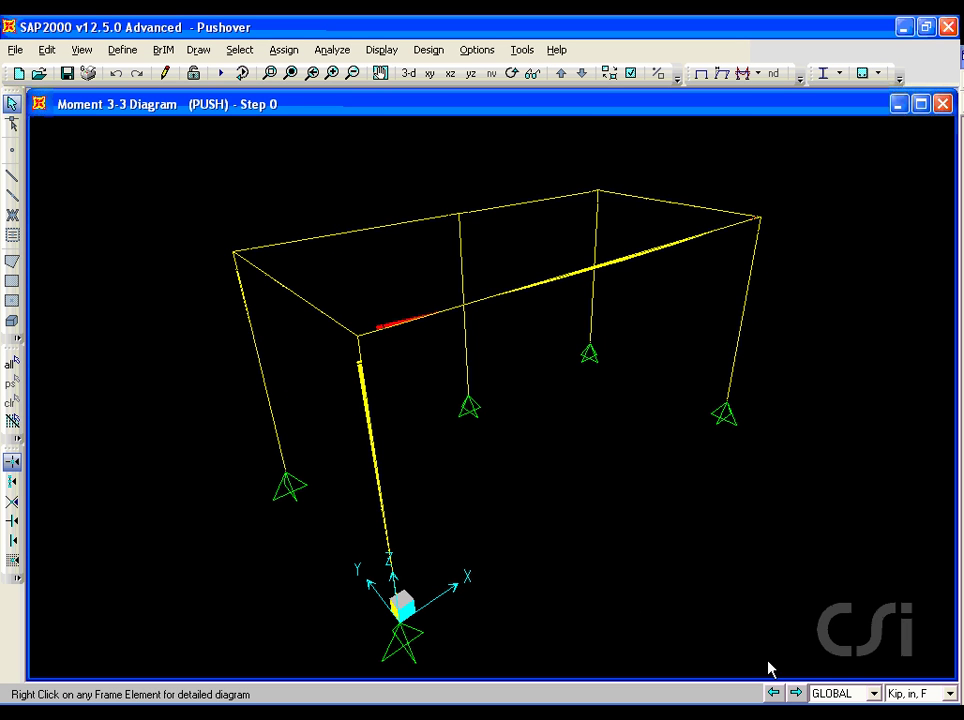
- Advance the PUSH Moment 3-3 diagrams step by step up to step 10
click(796, 693)
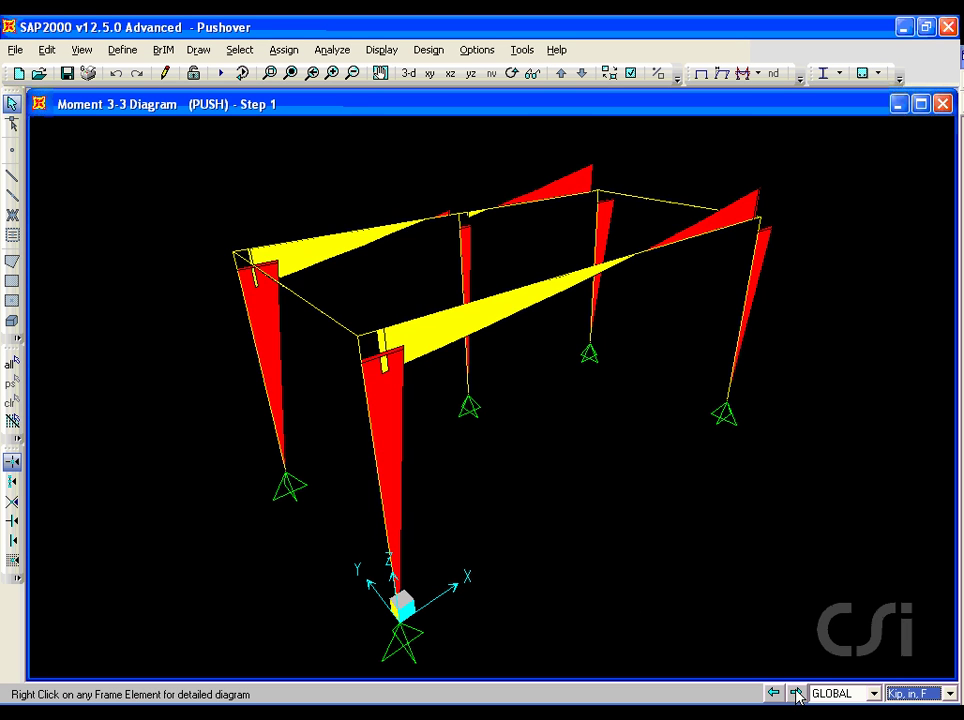
click(796, 693)
click(796, 693)
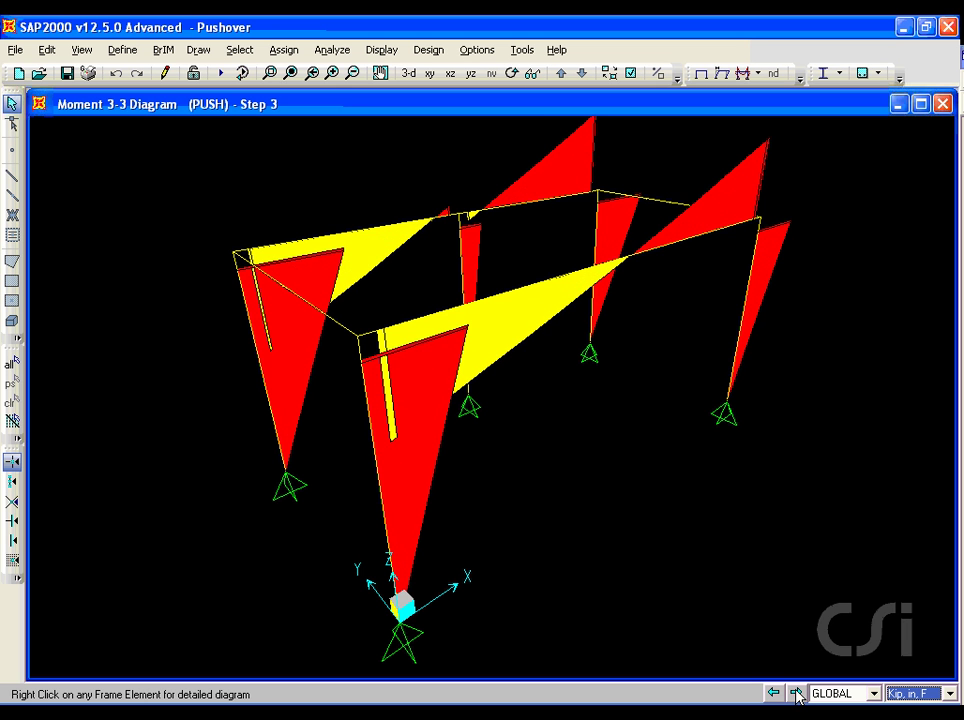
click(796, 693)
click(796, 693)
click(796, 693)
click(796, 693)
click(796, 693)
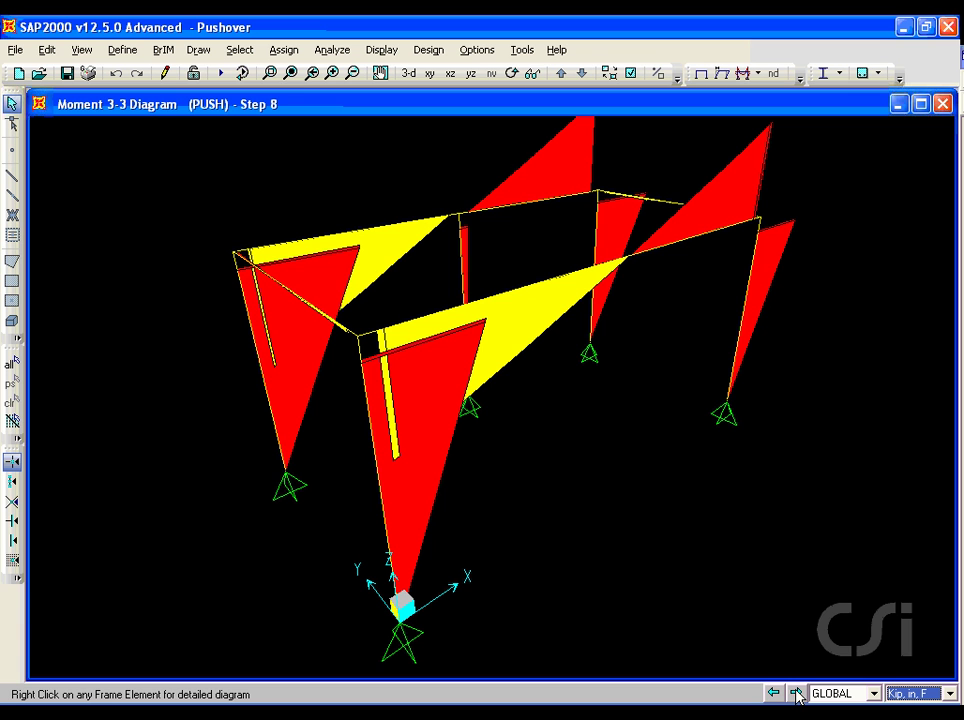
click(796, 693)
click(796, 693)
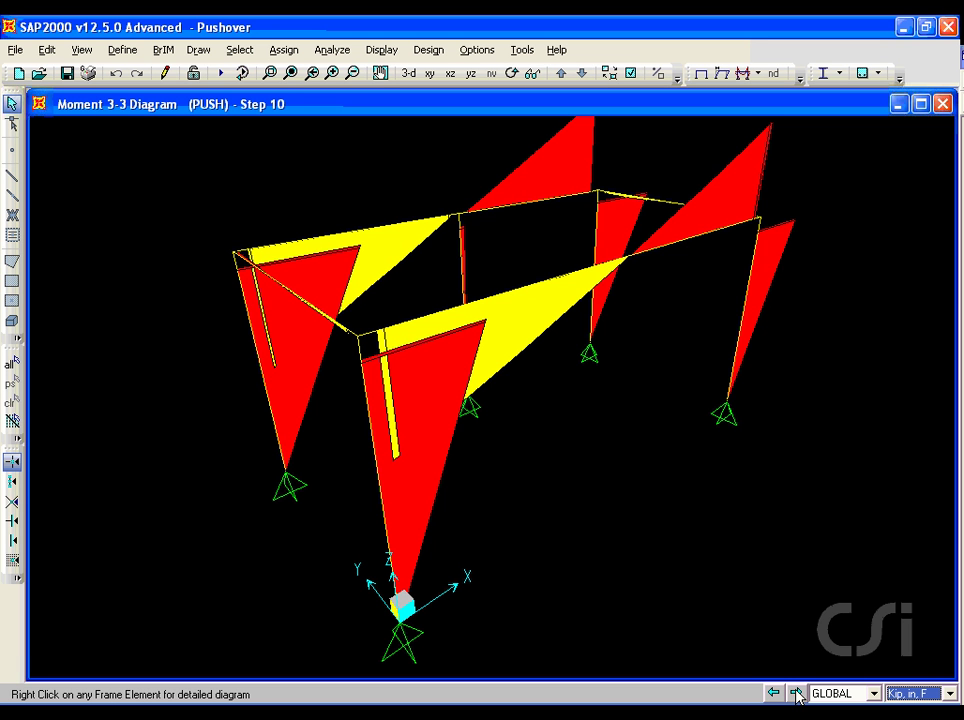